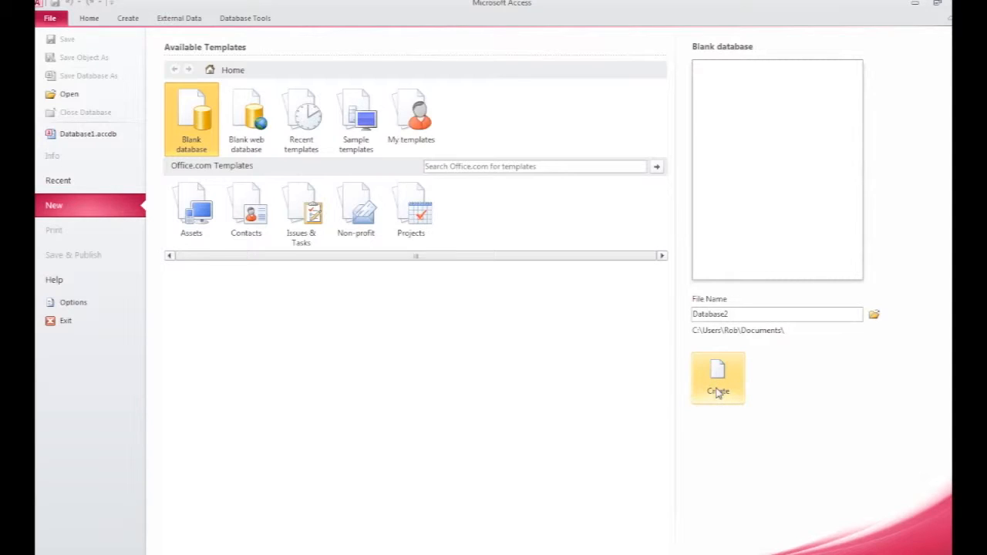
Step: Create a new blank database named Example_mdb
double_click(729, 315)
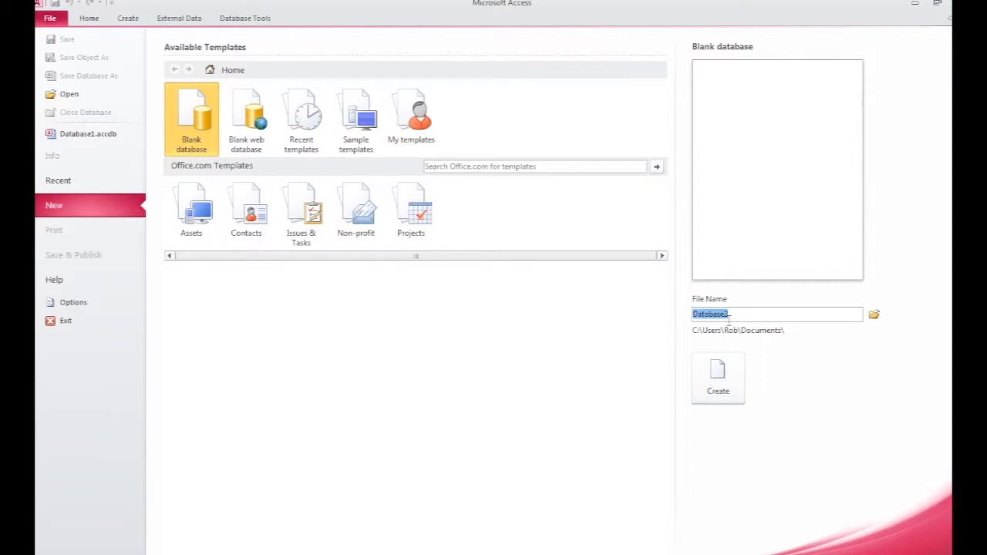
type("Example_mdb")
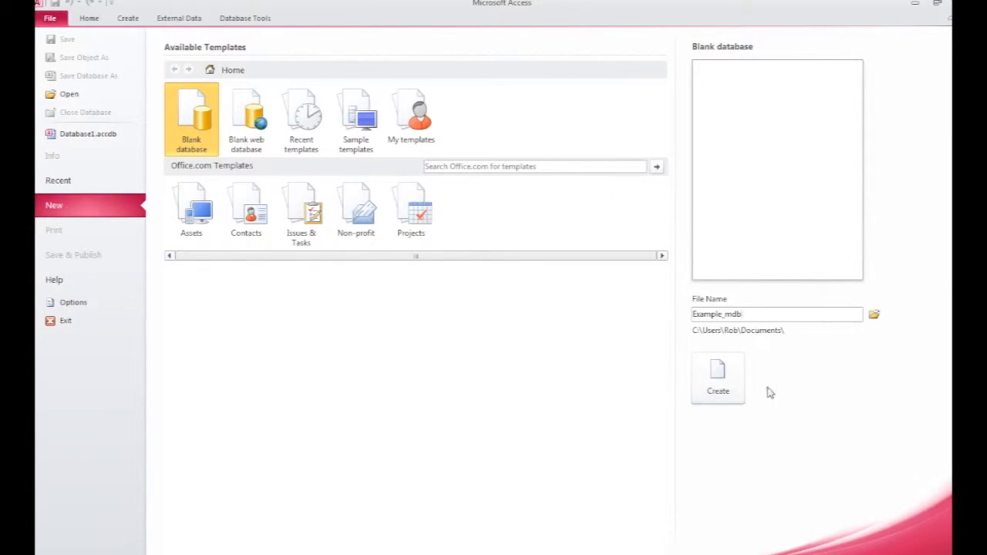
left_click(718, 383)
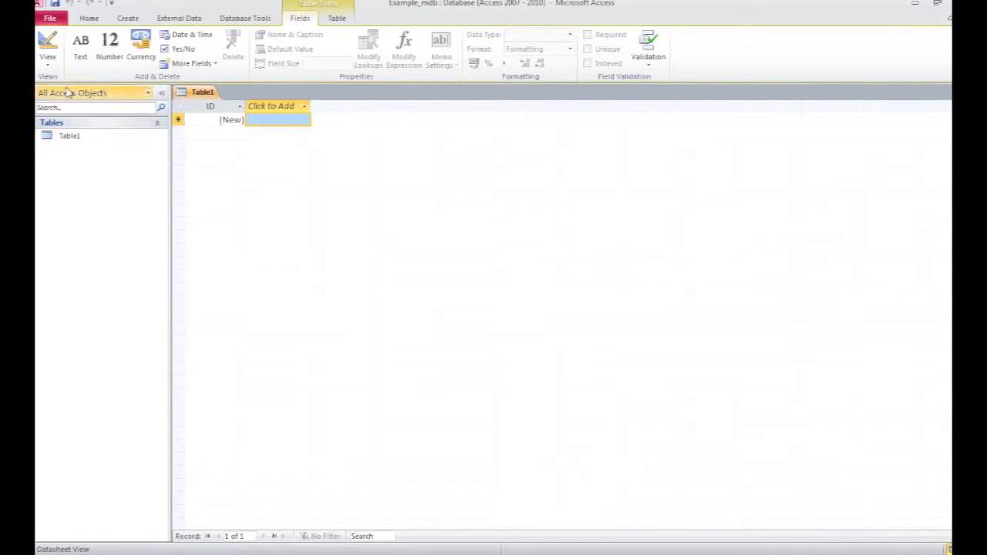
Step: Switch the new table to Design view, saving it as tbl_Students
left_click(48, 47)
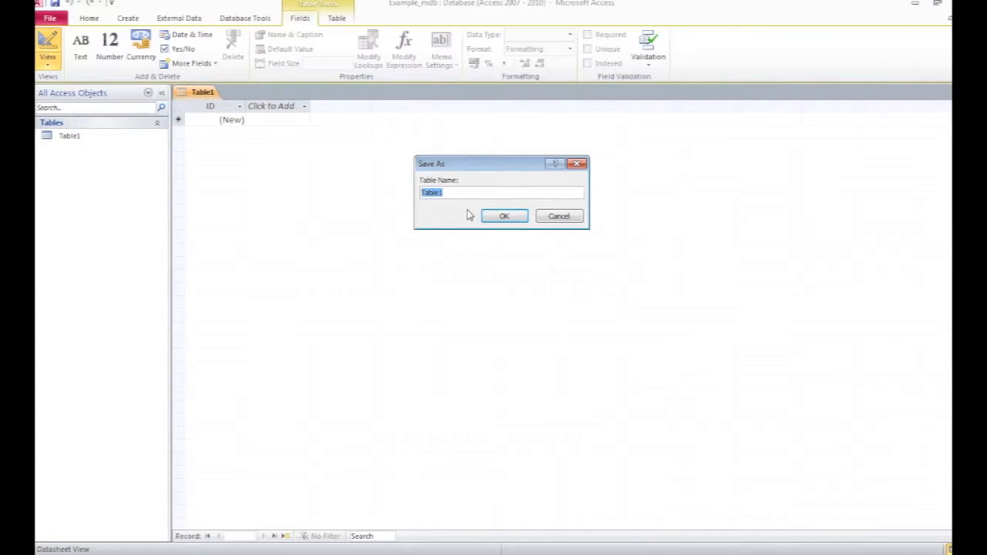
type("tbl_")
type("Students")
left_click(505, 216)
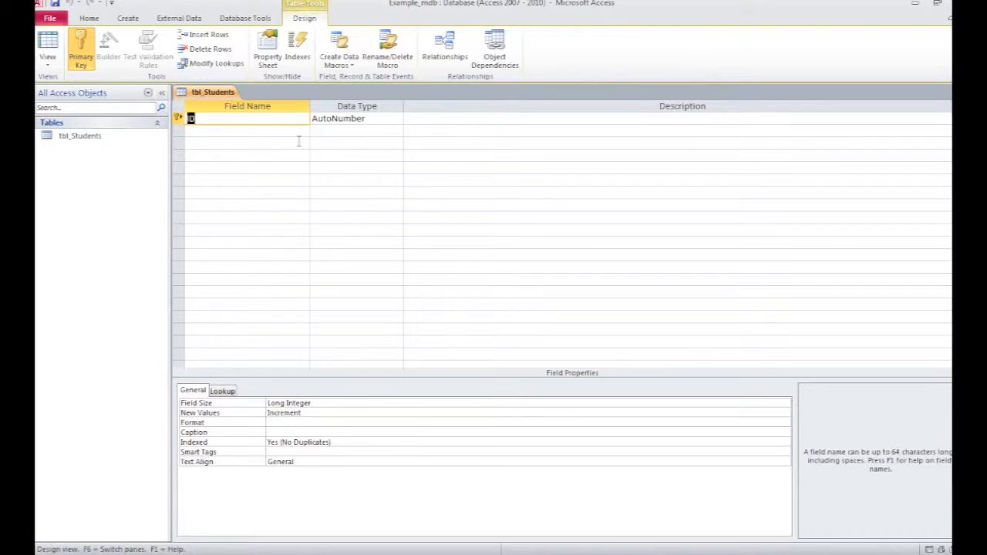
Step: Add a field named Student Name below the ID field
left_click(238, 133)
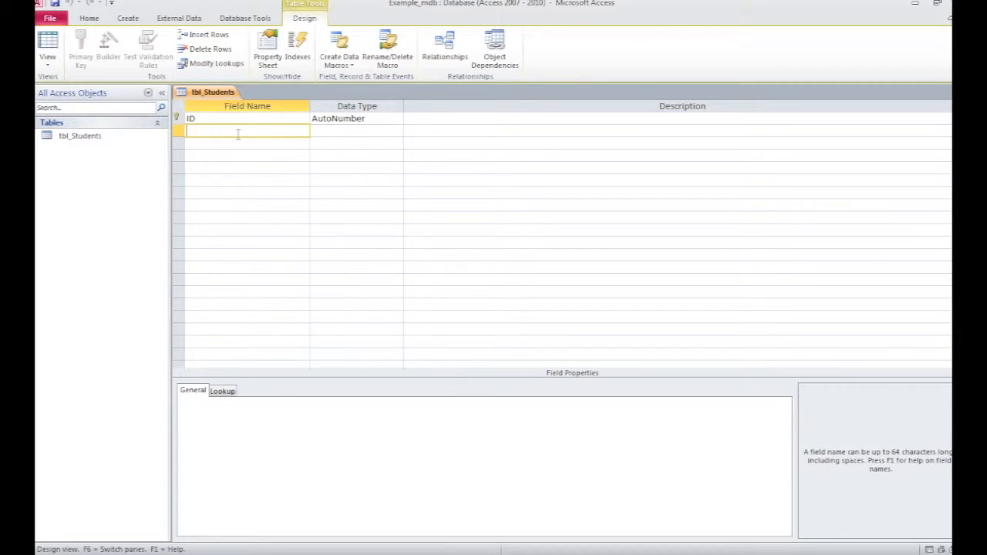
type("Student_")
key("BackSpace")
type("Name")
left_click(202, 142)
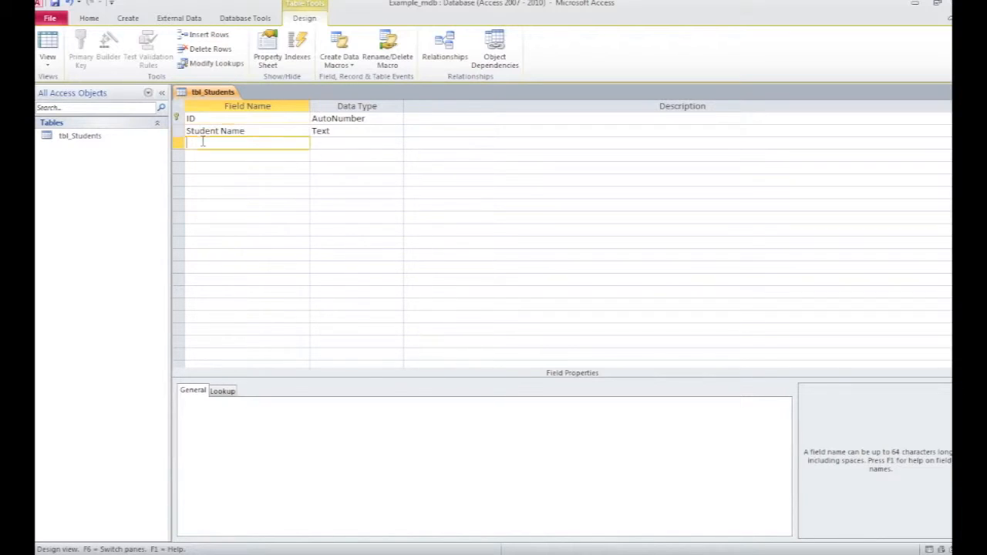
Step: Add a third field named Addtess
type("Addtess")
Step: Rename the Student Name field to Name, accepting the reserved-word warning
left_click_drag(220, 132, 186, 133)
key("Delete")
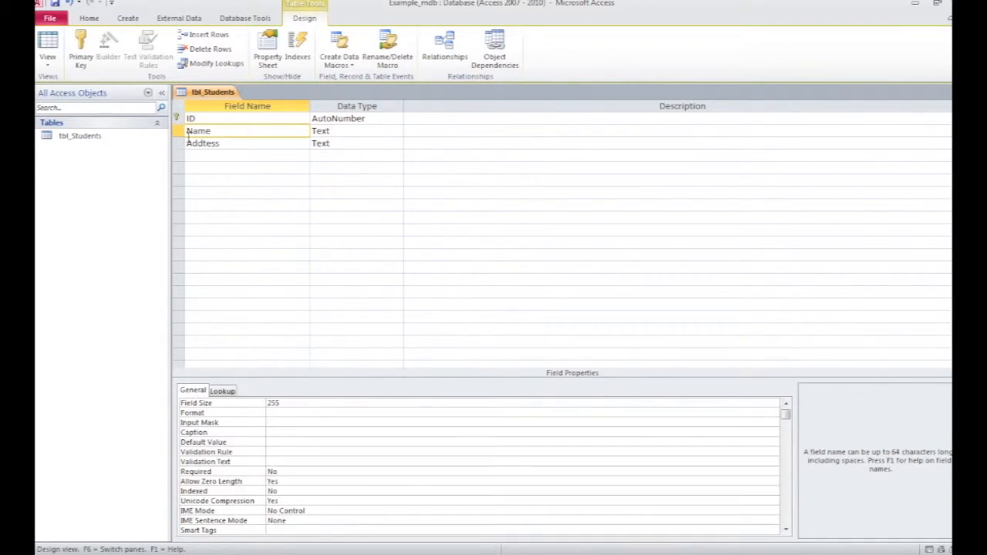
left_click(205, 161)
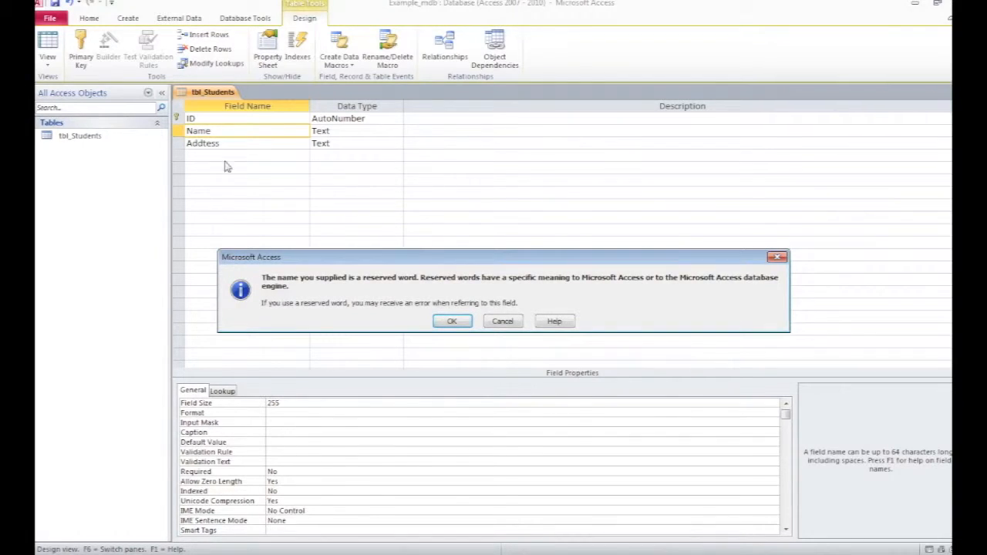
left_click(464, 325)
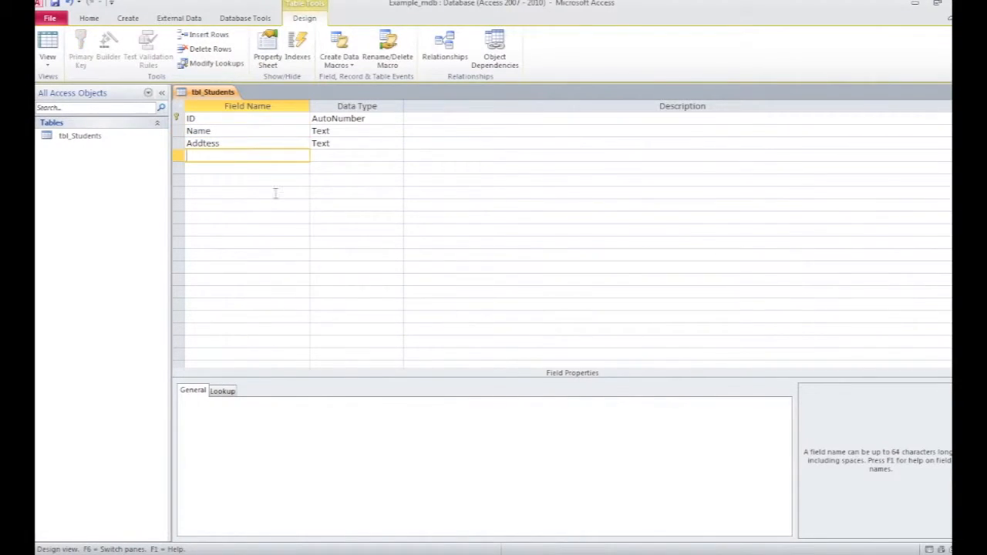
Step: Correct the third field's name to Address and add a DOB field with Text data type
left_click(210, 144)
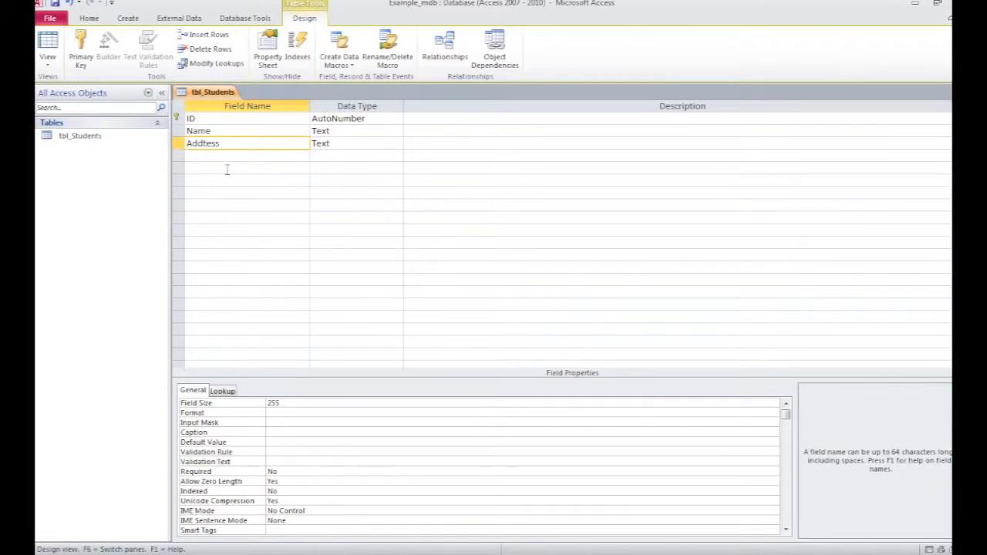
left_click(245, 157)
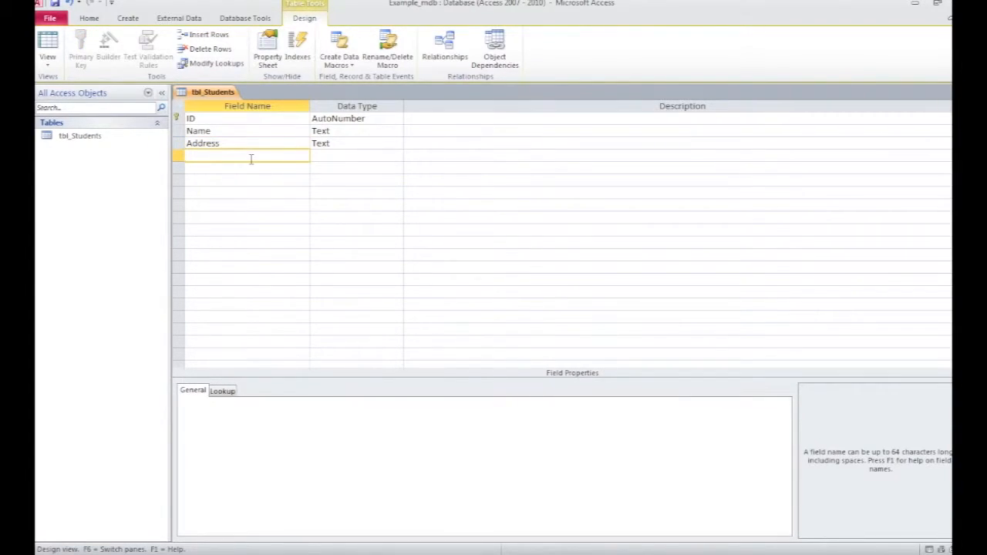
type("DOB")
left_click(340, 156)
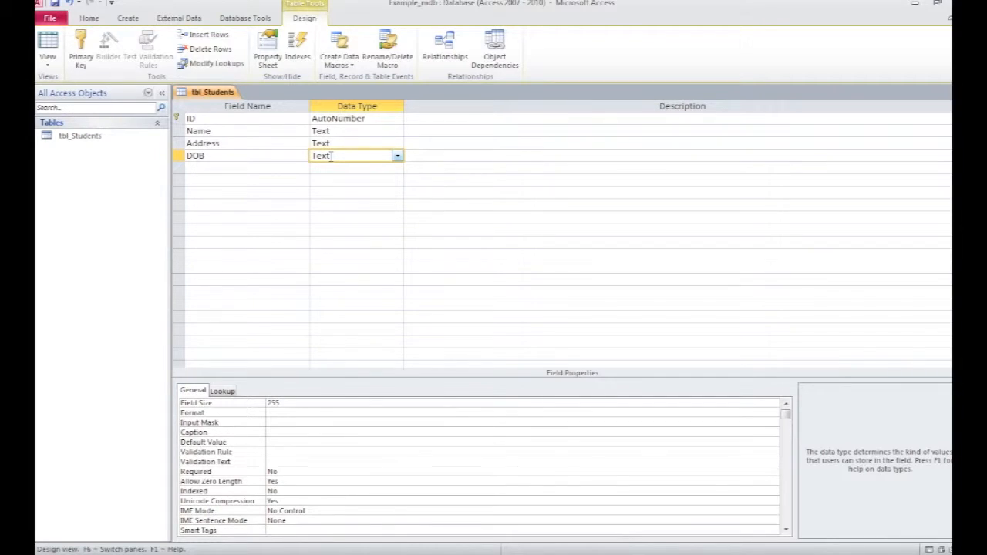
Step: Rename the ID field to Student_ID and change its data type to Text
left_click(193, 118)
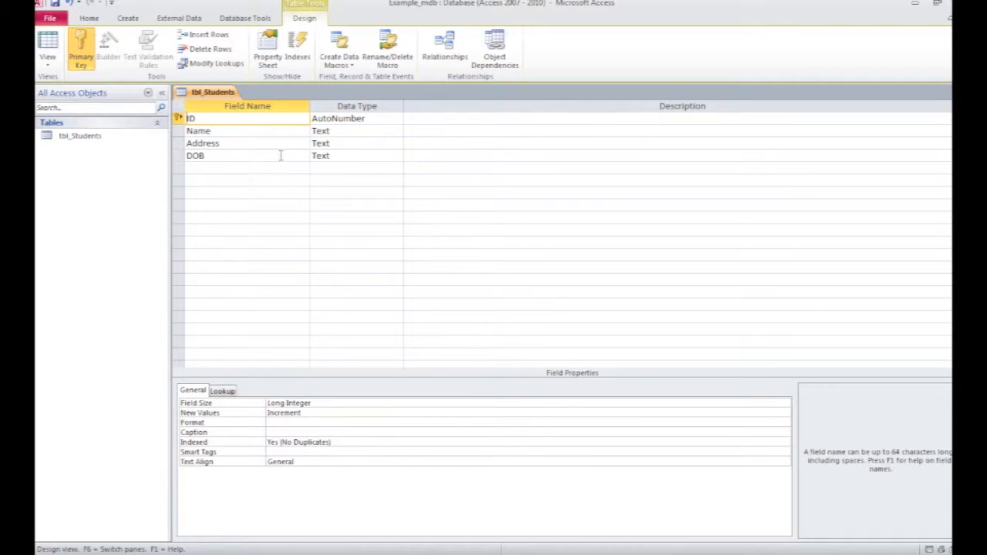
type("Student_")
left_click(369, 120)
left_click(397, 118)
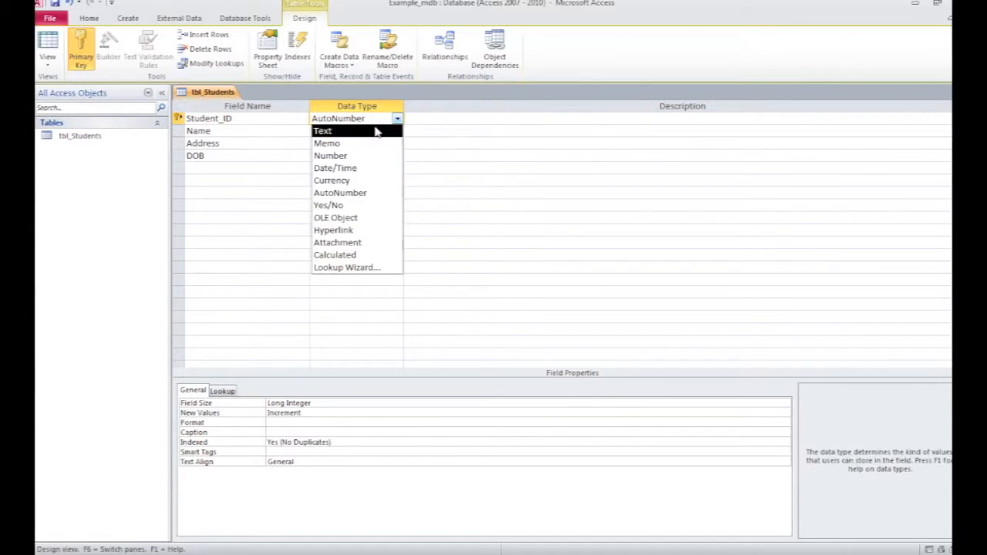
left_click(378, 131)
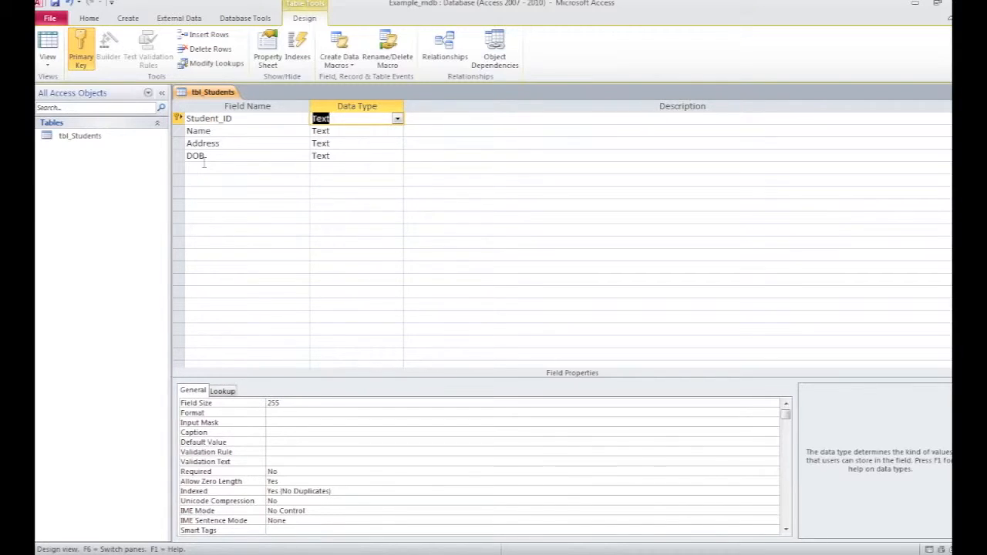
Step: Save the table design and close it
left_click(57, 6)
left_click(318, 170)
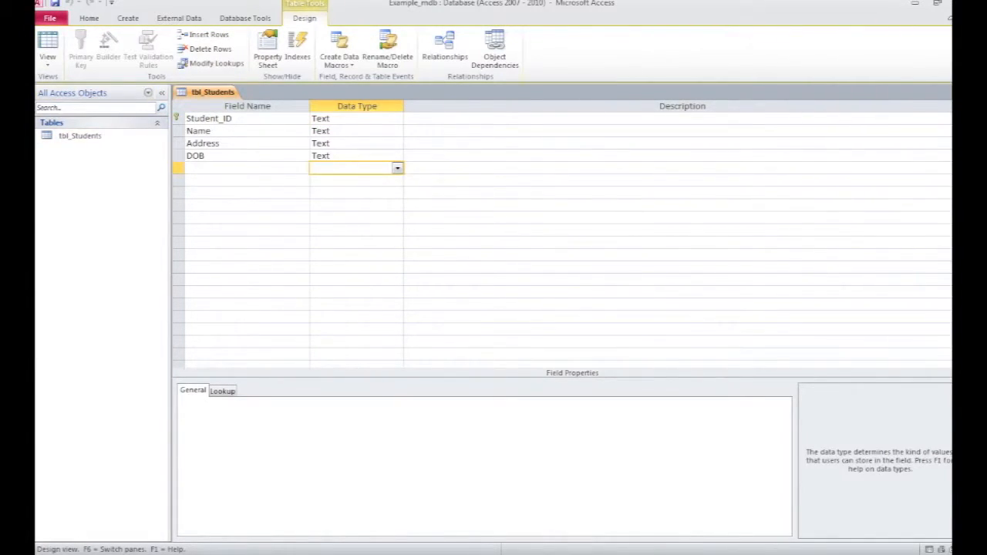
key("ctrl+w")
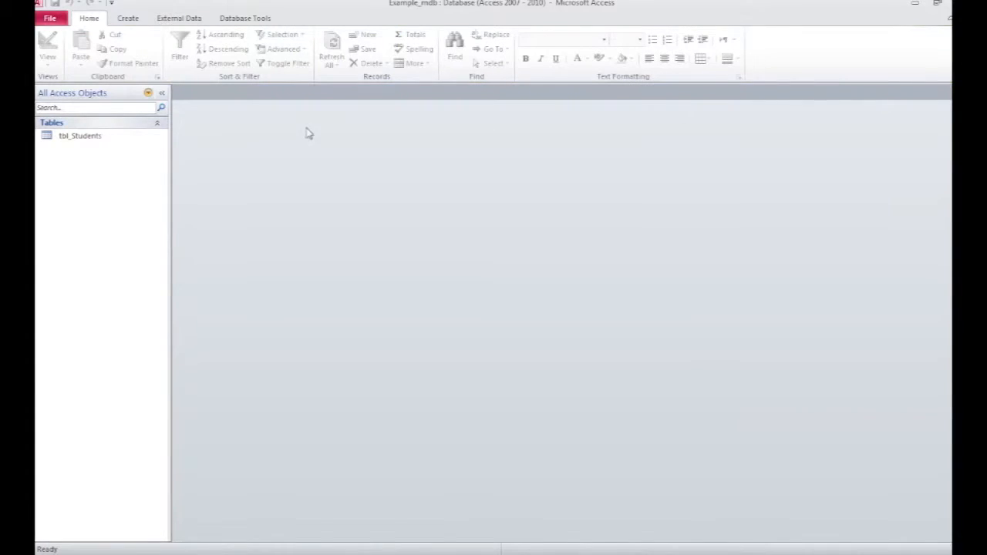
Step: Open tbl_Students and enter the first student's ID, name and address
double_click(87, 137)
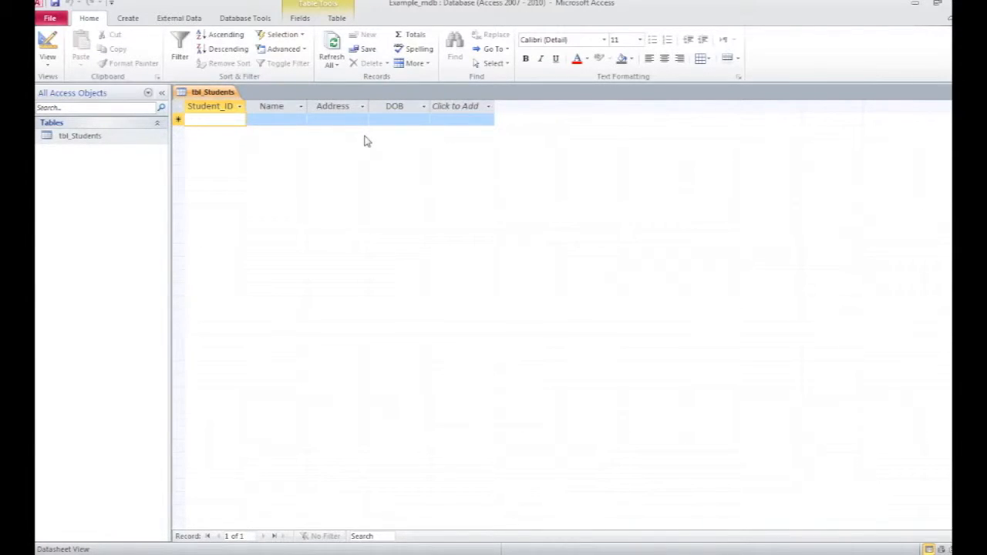
type("12345")
key("Tab")
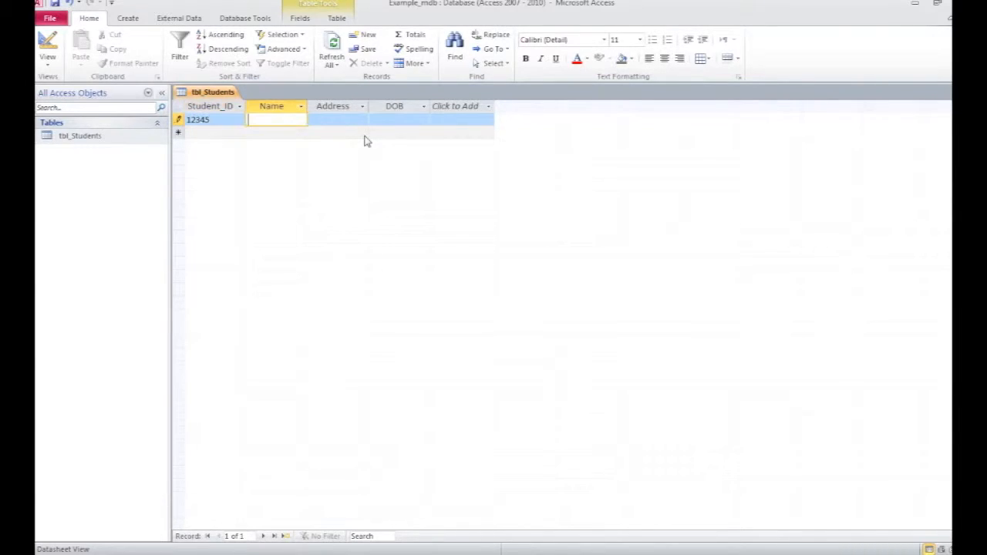
type("Rob")
key("Tab")
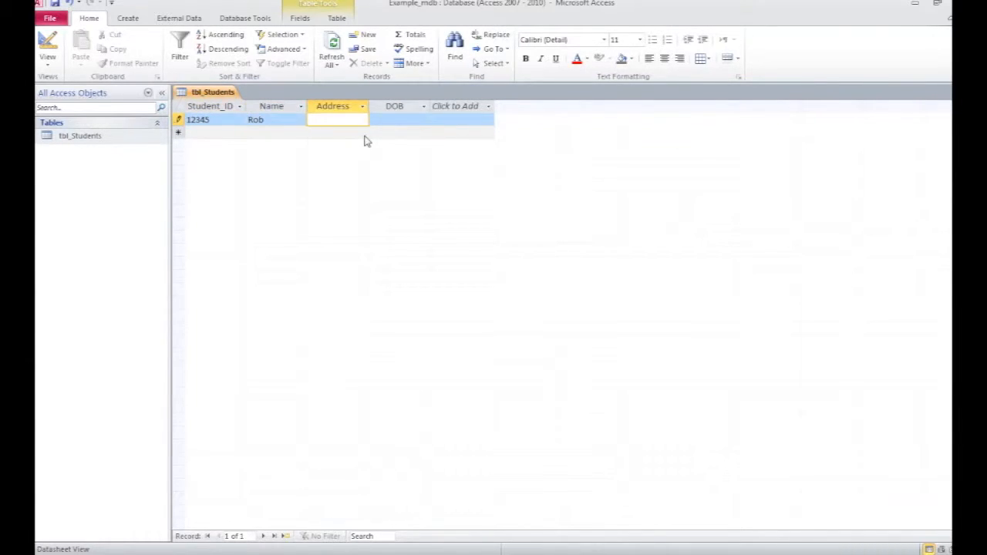
type("Rye Hill")
key("Tab")
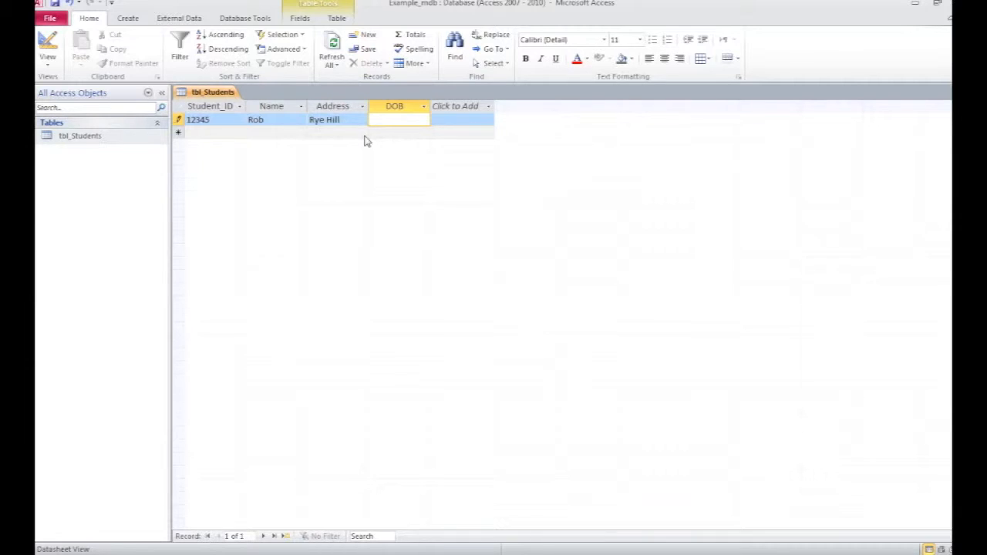
Step: Enter the first student's date of birth and finish the record
type("23/03/65")
left_click(437, 122)
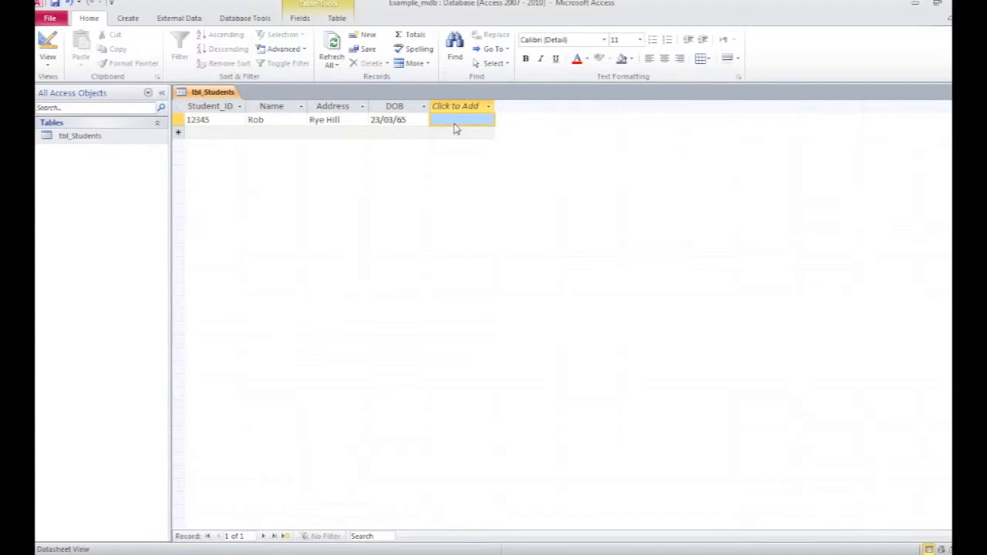
key("Tab")
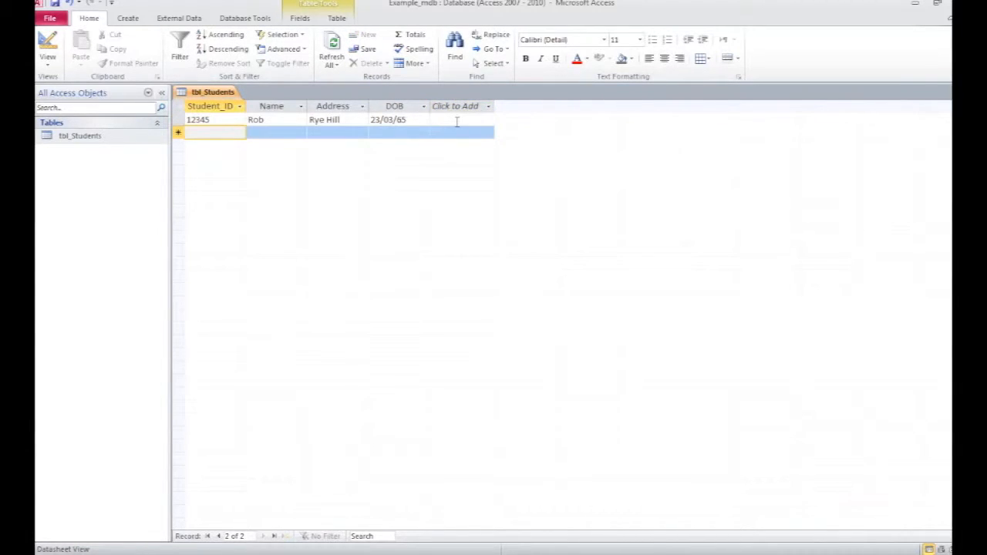
Step: Add a second record with the student's ID, name and address
type("23456")
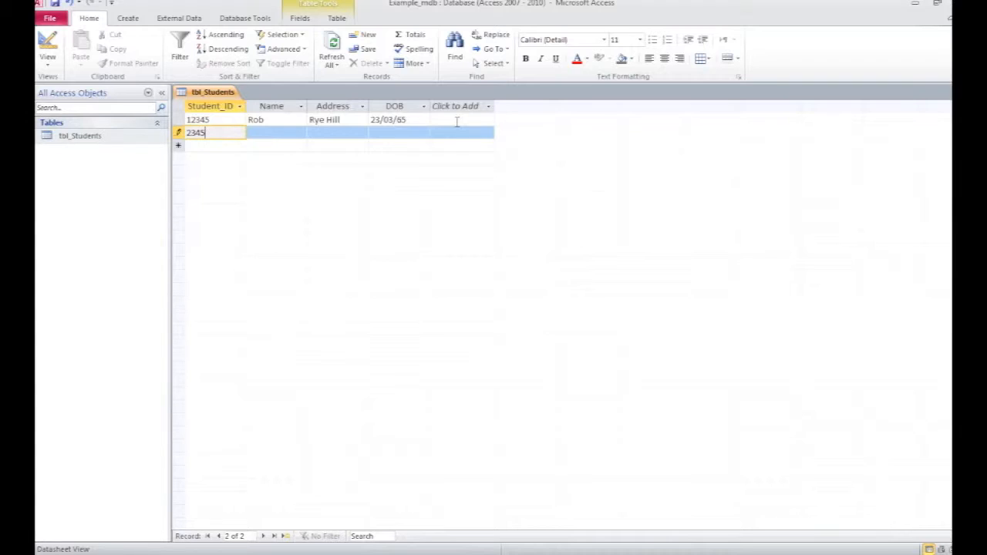
left_click(297, 136)
type("Si")
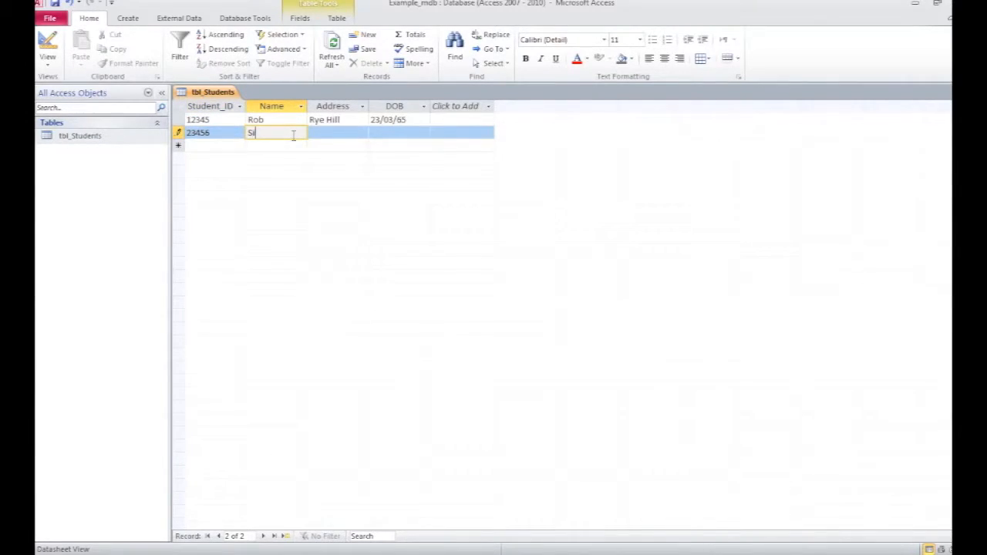
type("mon")
key("Tab")
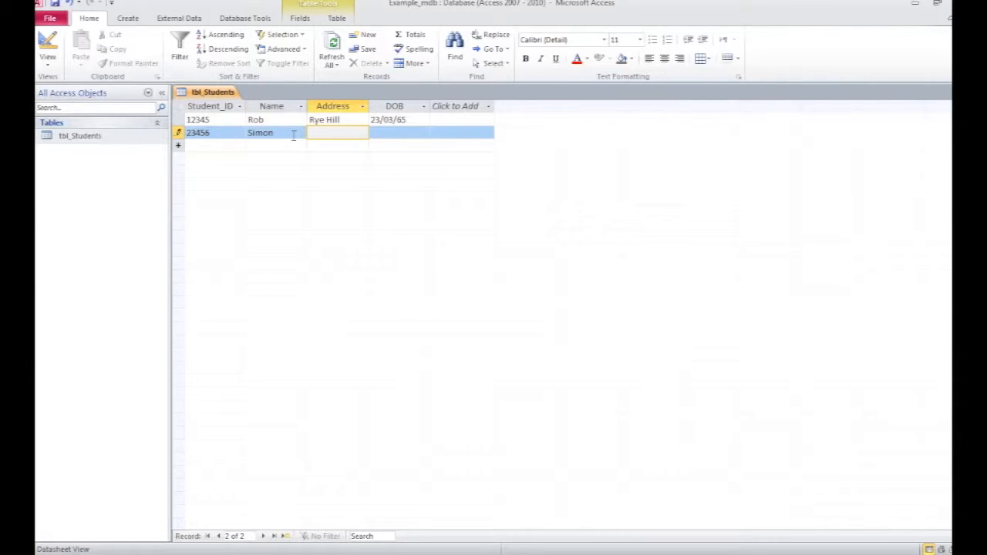
type("WEC")
key("Tab")
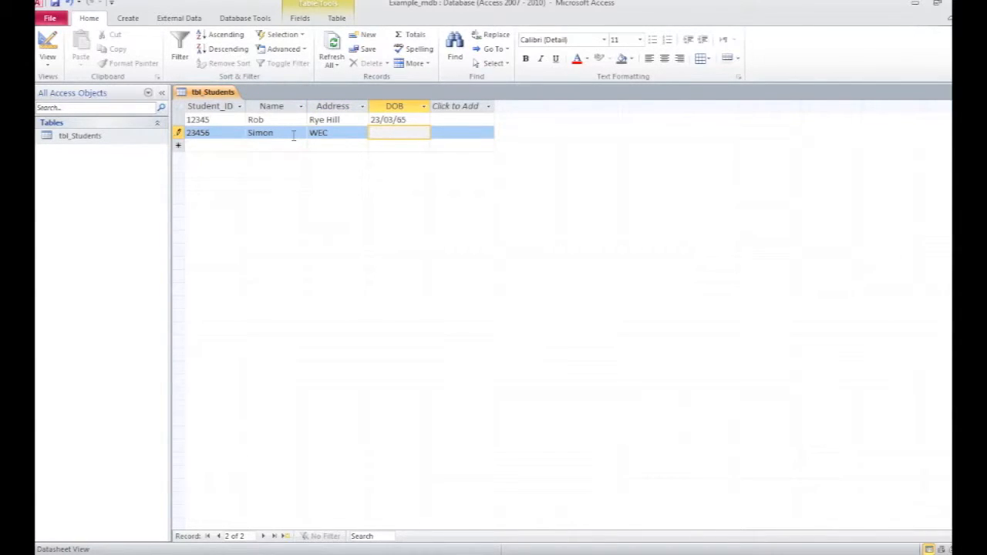
Step: Enter the second student's date of birth and complete the record
type("22/10/54")
key("Tab")
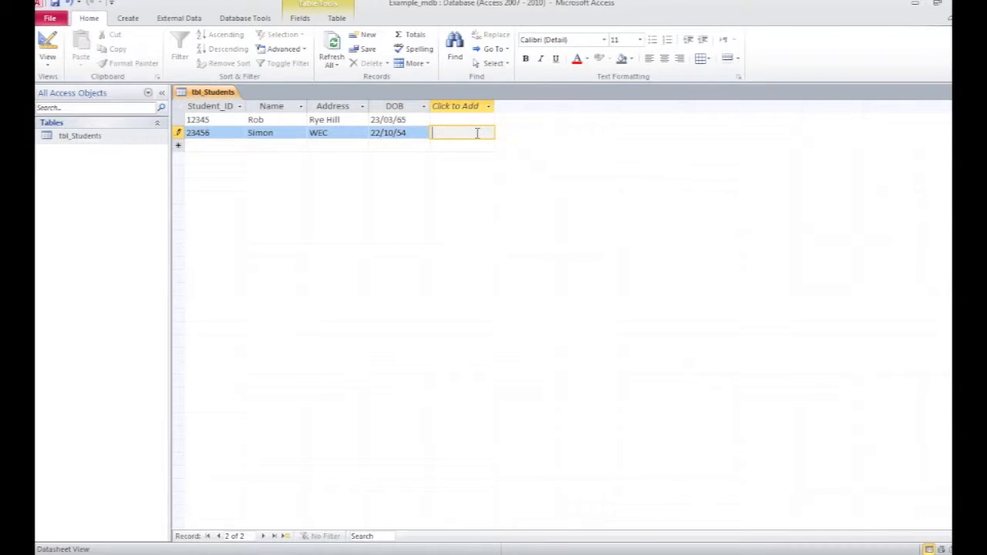
key("Tab")
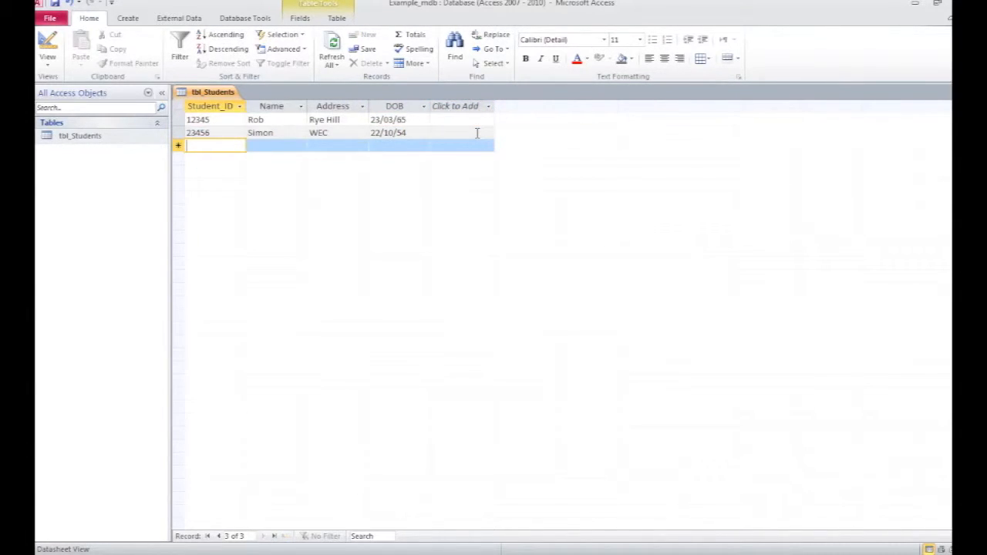
Step: Add a third record with the student's ID, name and address
type("45678")
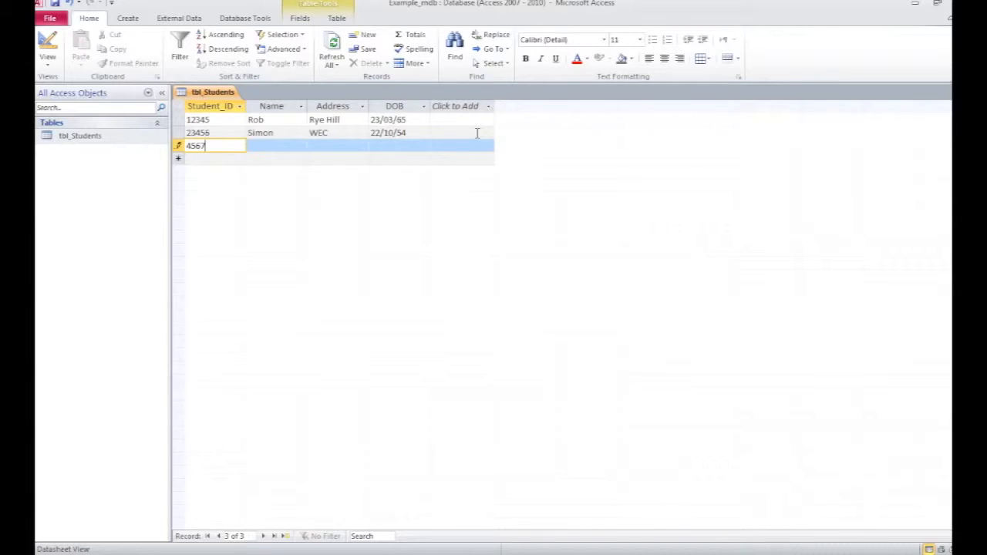
key("Tab")
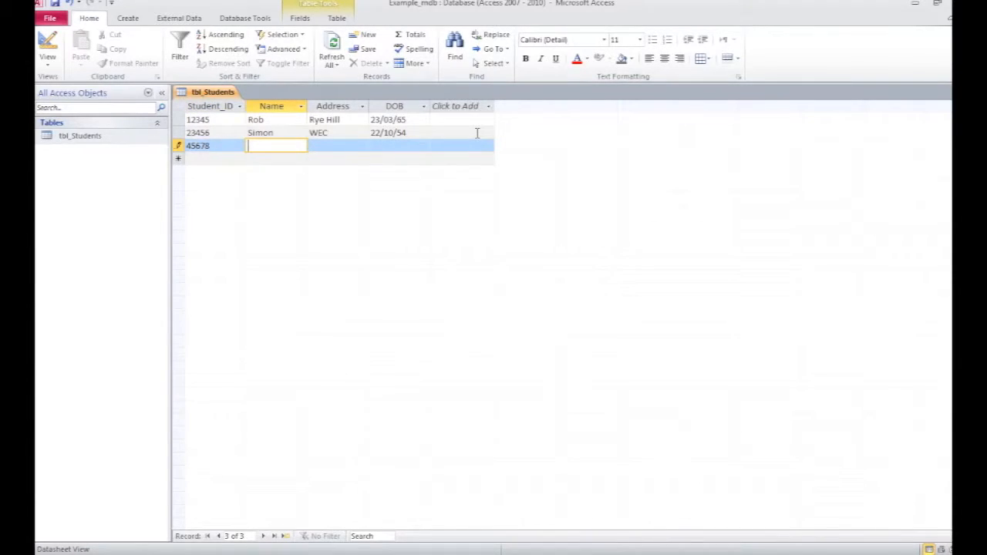
type("Mary")
key("Tab")
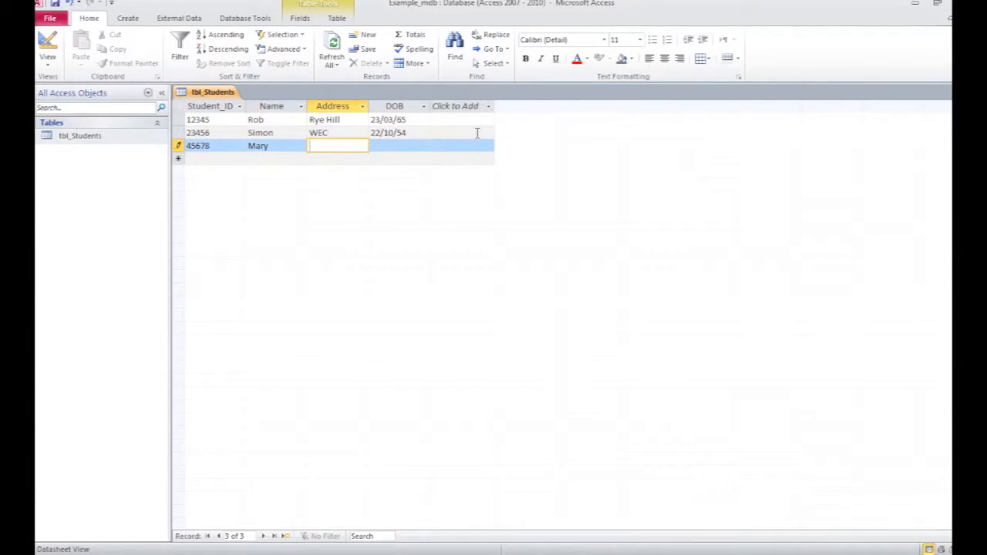
type("Sandyford")
key("Tab")
Step: Enter the third student's date of birth and complete the record
type("11/")
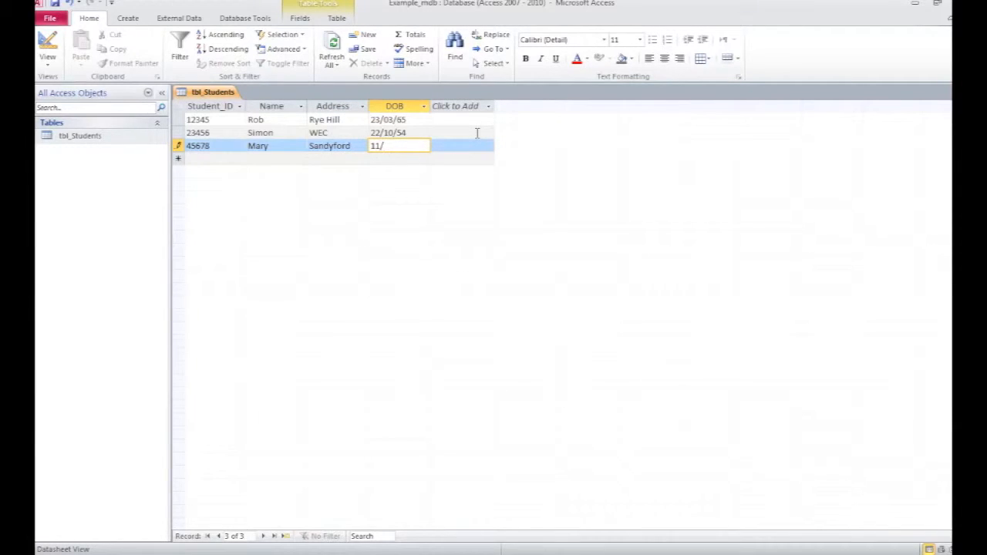
type("12/99")
key("Tab")
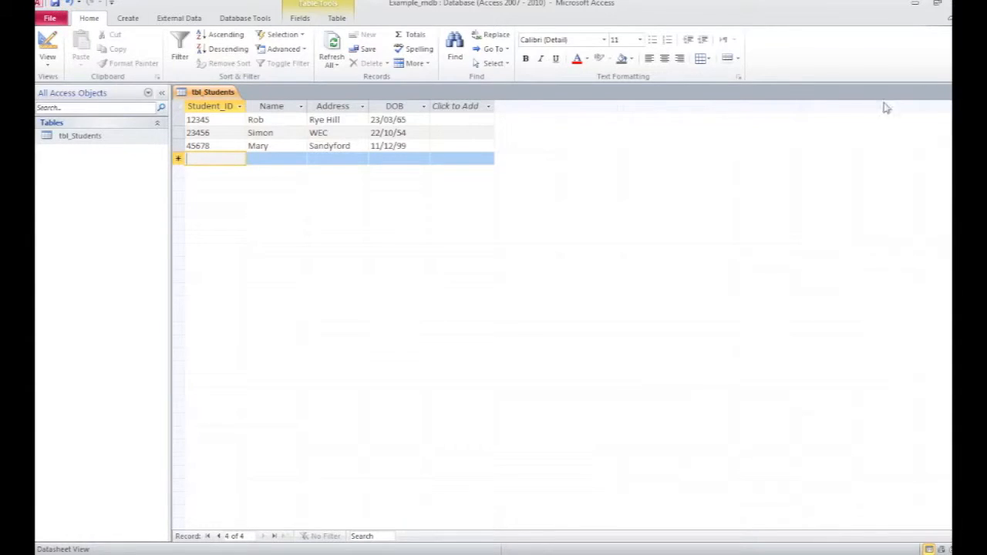
Step: Close the students table and create a new blank table saved as tbl_Course
left_click(946, 96)
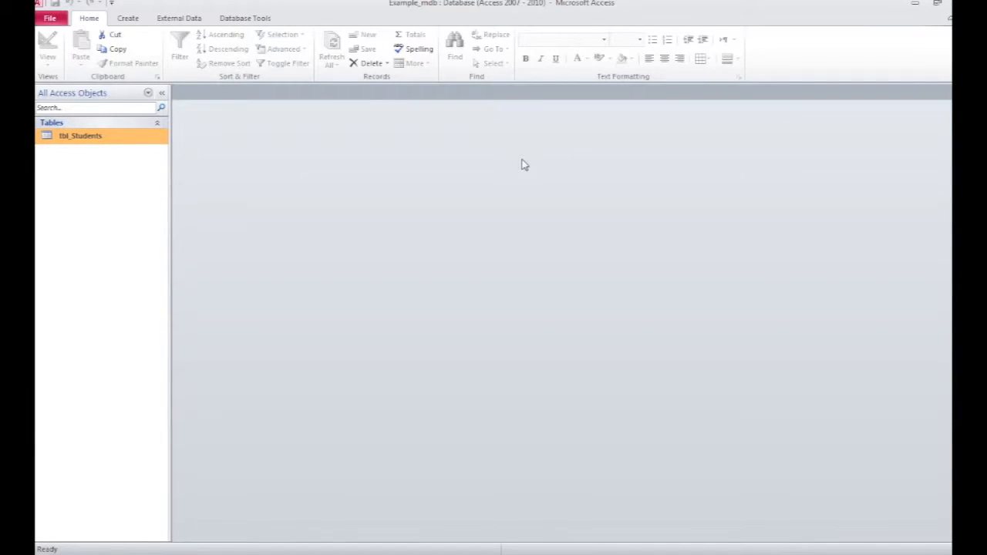
left_click(127, 23)
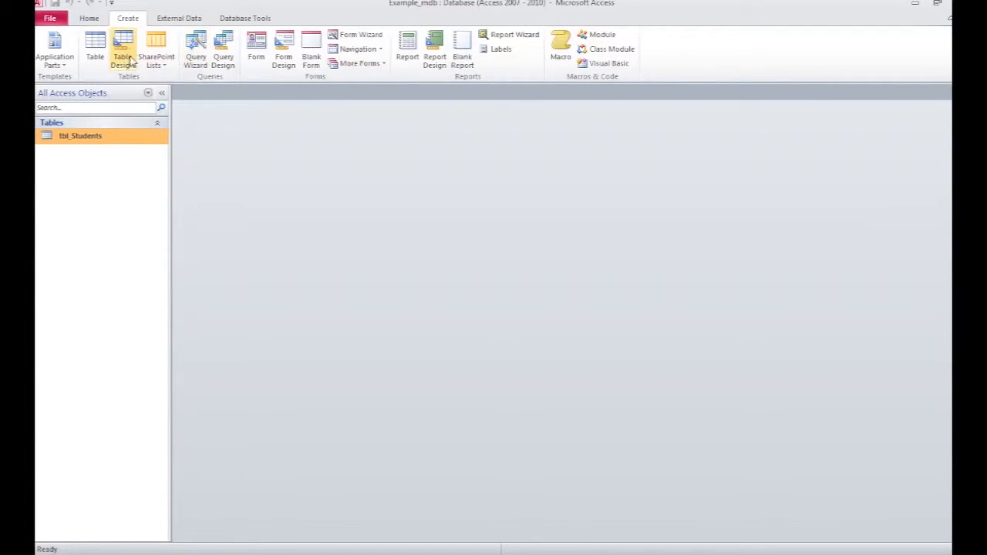
left_click(95, 48)
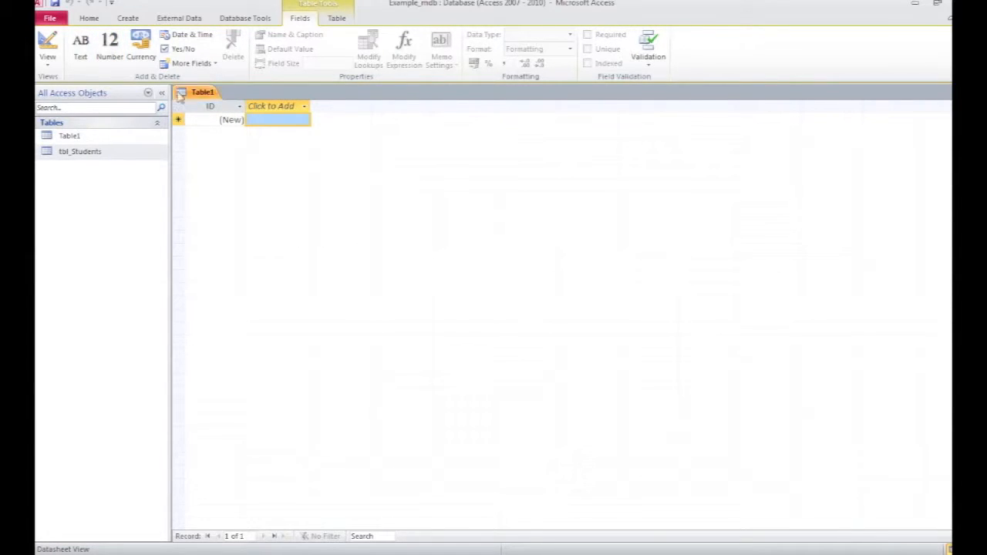
left_click(55, 3)
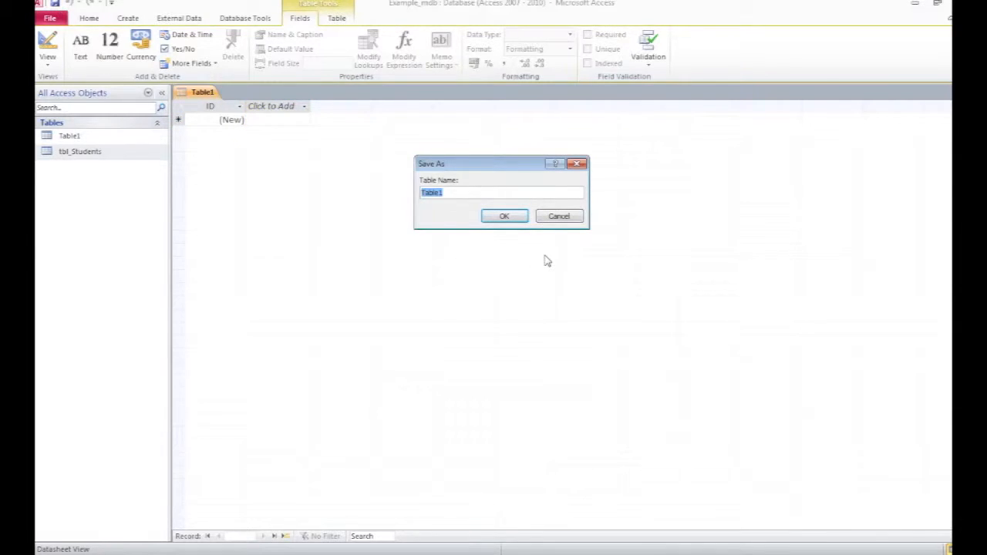
type("tbl_")
type("Course")
left_click(505, 216)
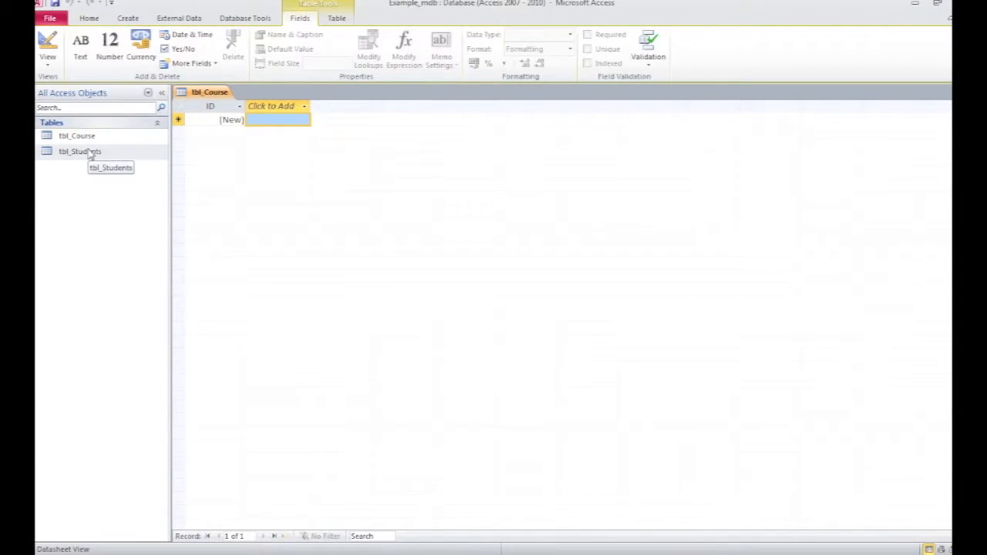
Step: In Design view, rename the ID field to Course_ID and set its data type to Text
left_click(48, 43)
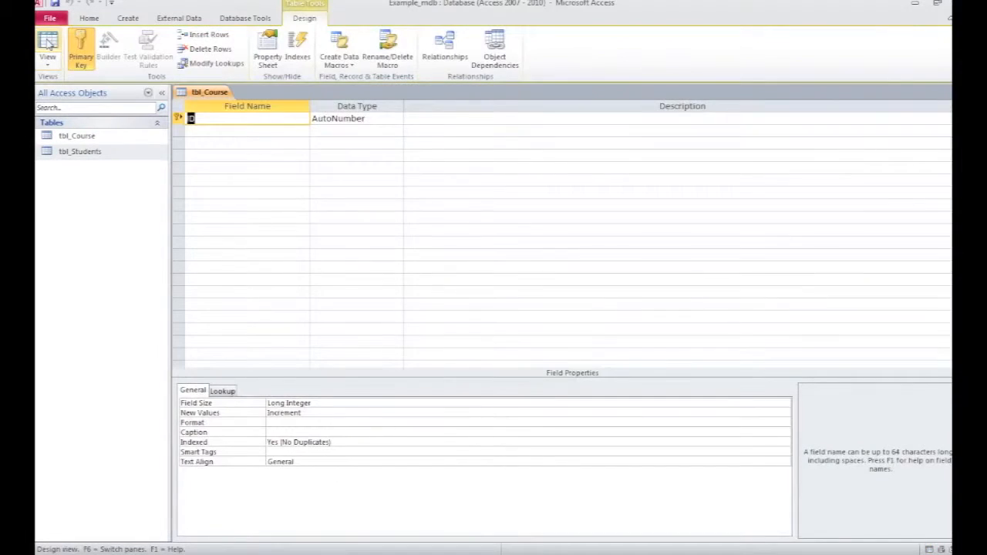
left_click(209, 122)
type("Course")
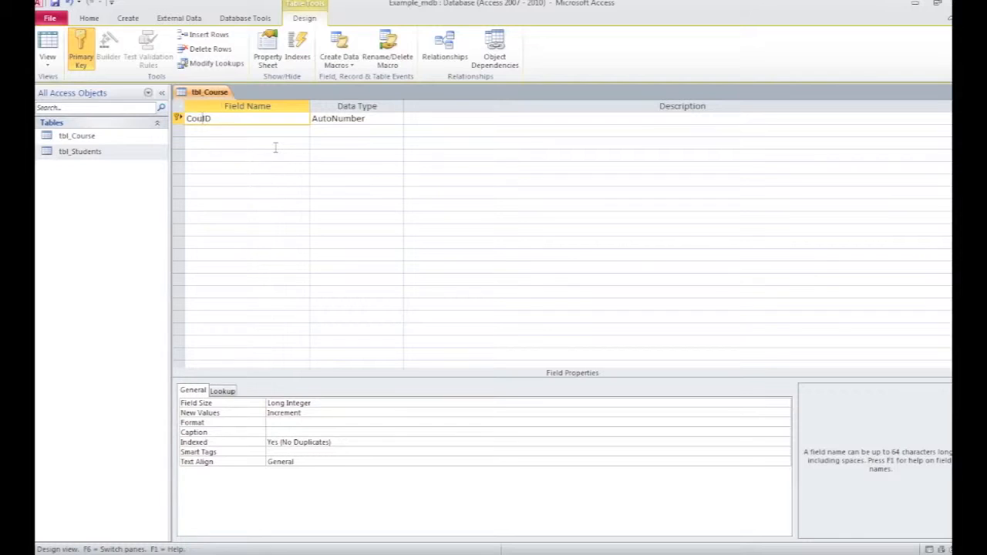
type("_")
left_click(356, 118)
left_click(397, 119)
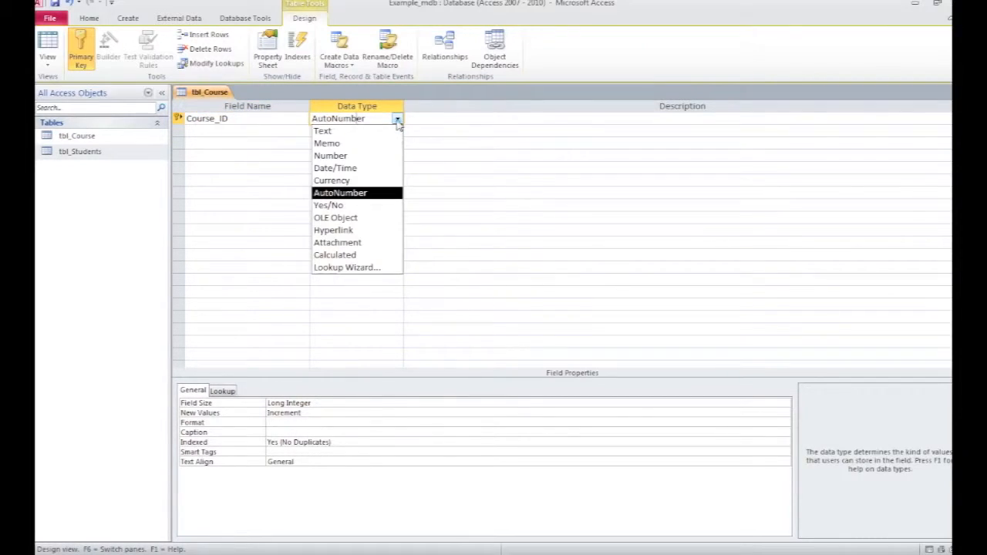
left_click(328, 130)
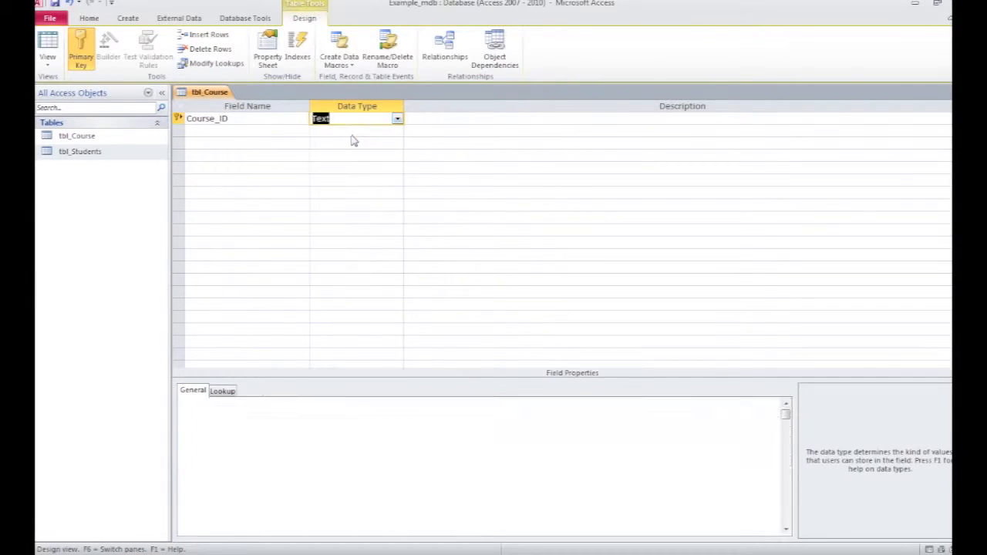
Step: Add a second field named Course Name with the Text data type
left_click(225, 133)
type("Tiltle")
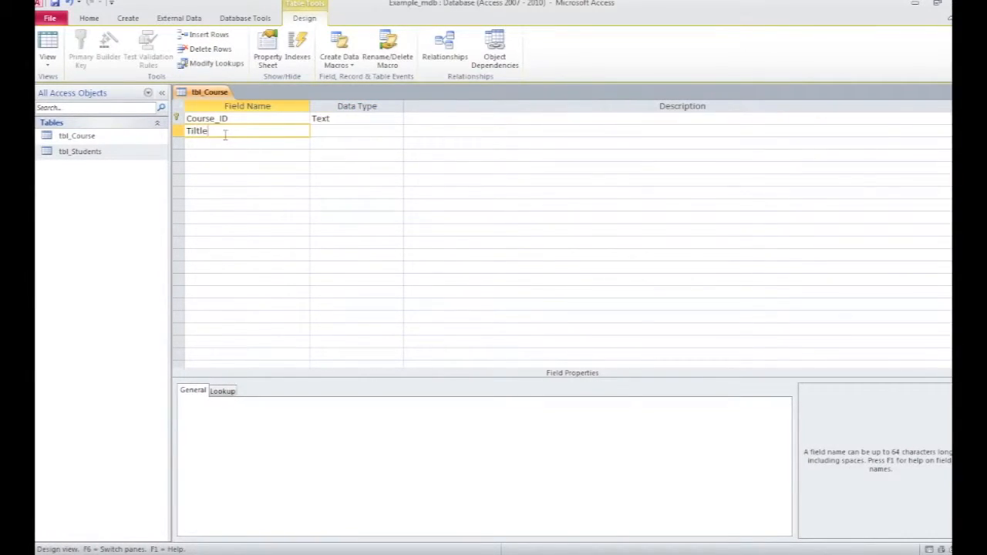
key("Tab")
key("BackSpace")
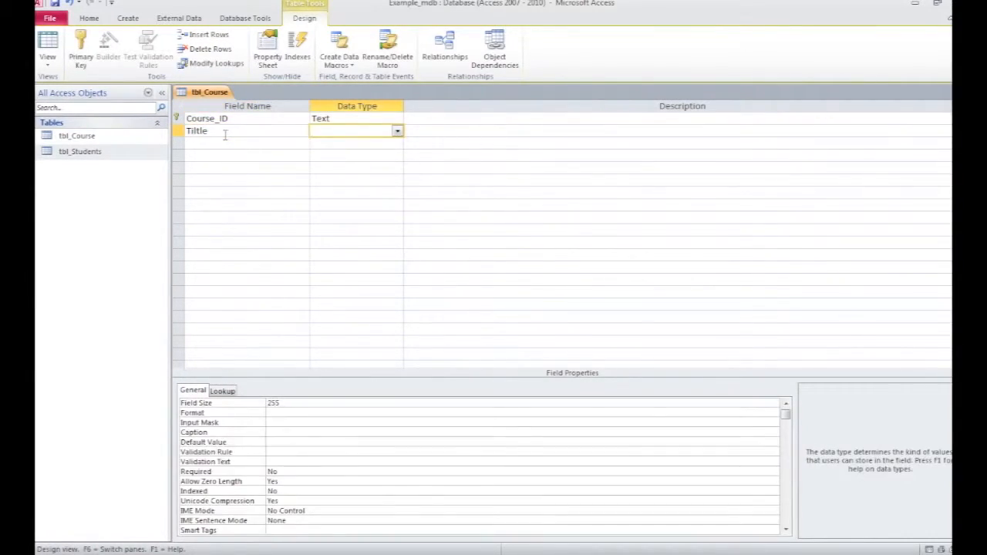
left_click(216, 131)
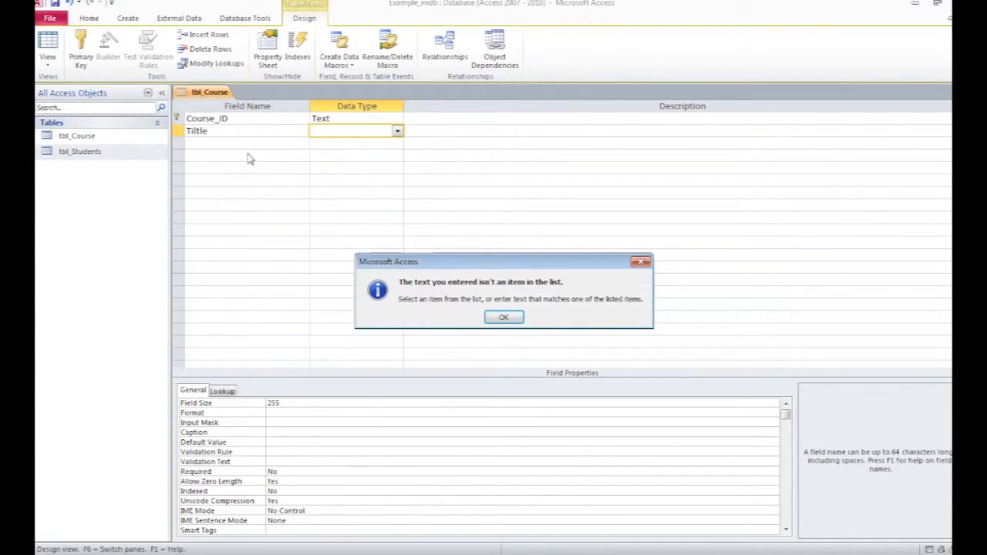
left_click(503, 318)
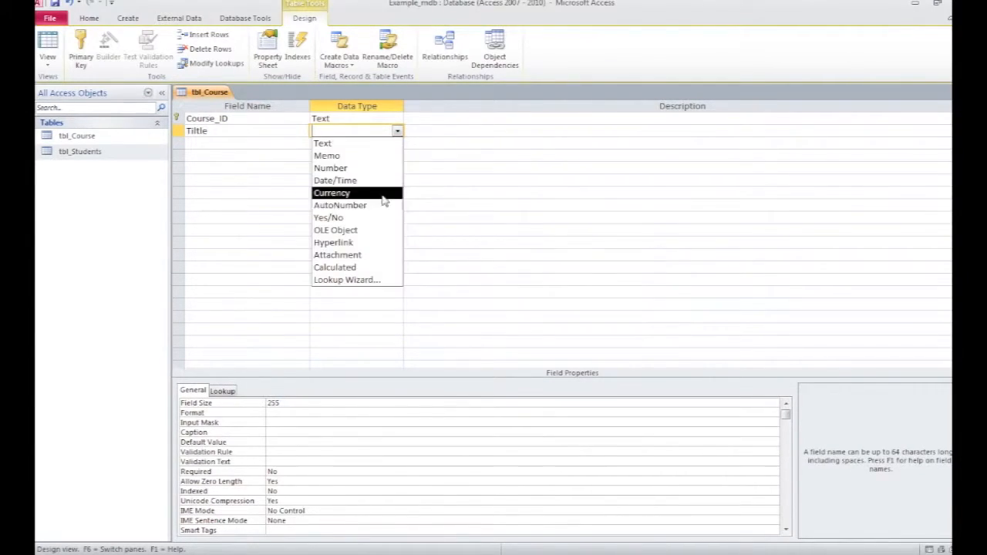
left_click(356, 145)
left_click_drag(233, 135, 169, 133)
type("Cpurs")
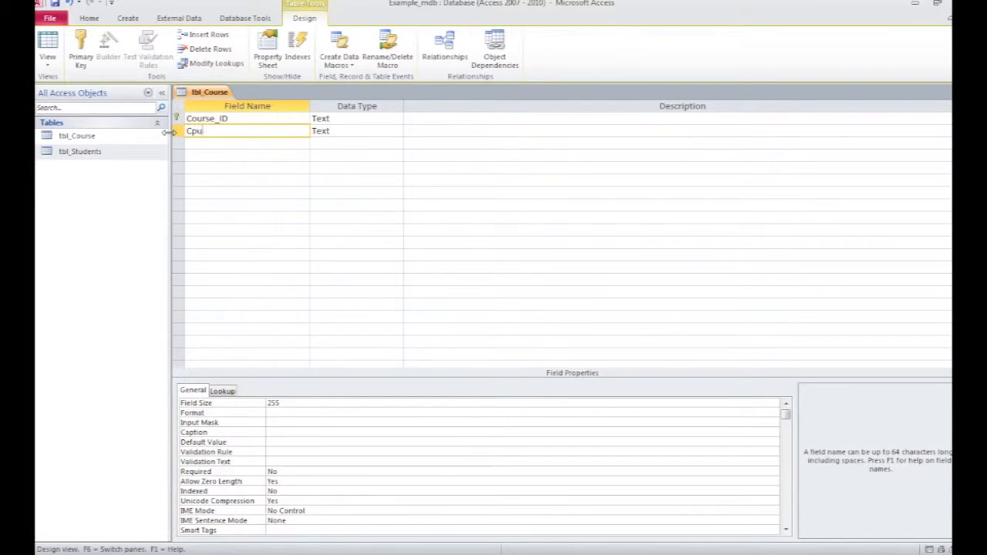
key("BackSpace")
key("BackSpace")
key("BackSpace")
key("BackSpace")
type("ourse Name")
key("Tab")
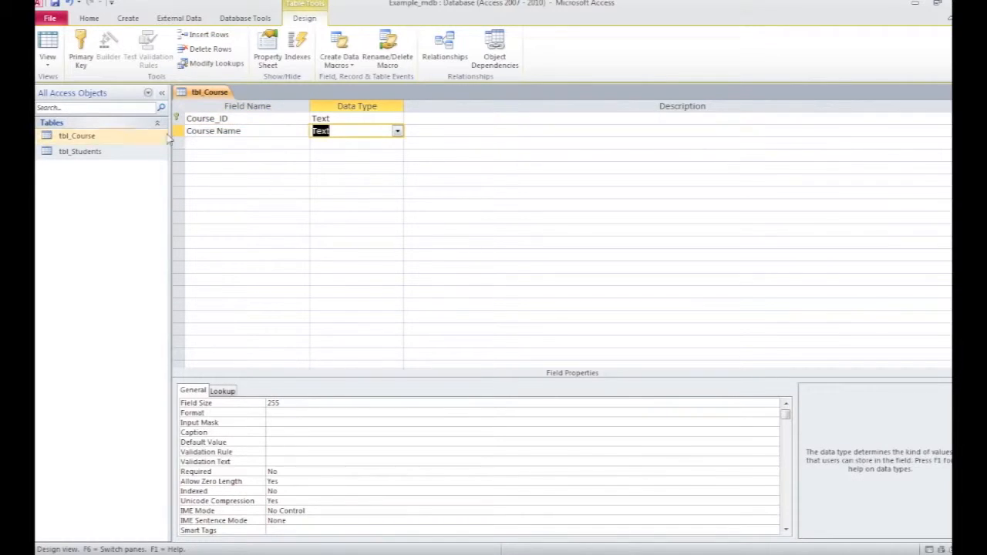
Step: Switch the course table to Datasheet view
left_click(216, 147)
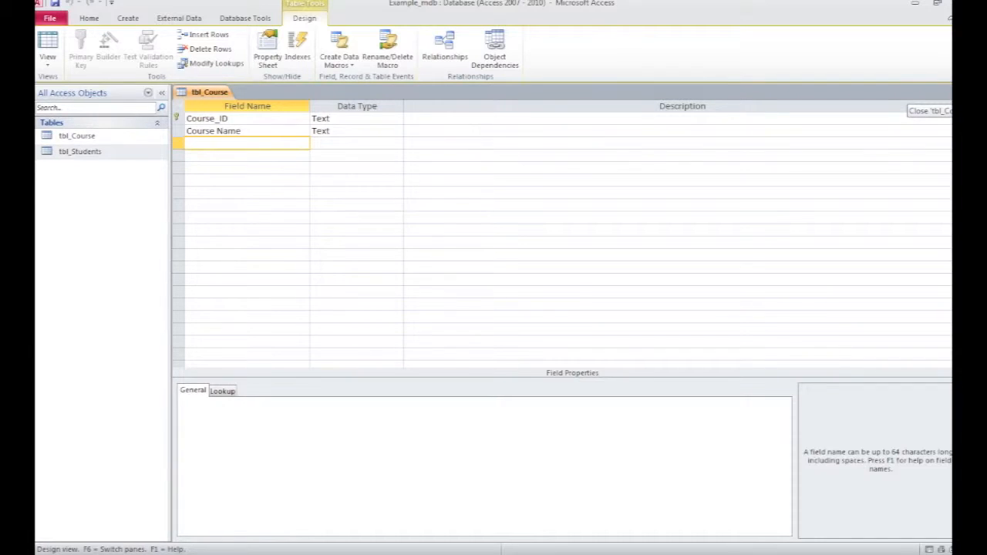
left_click(47, 43)
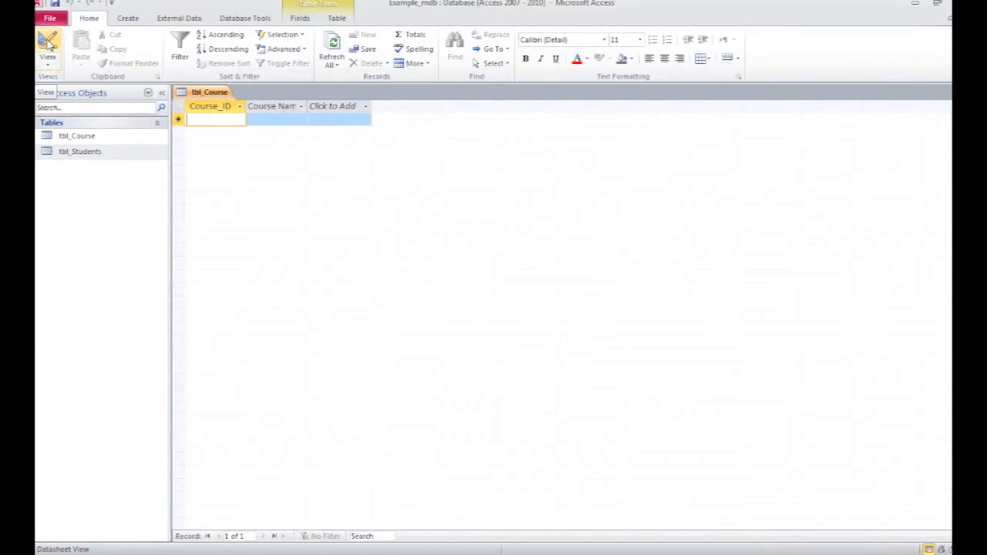
left_click(48, 65)
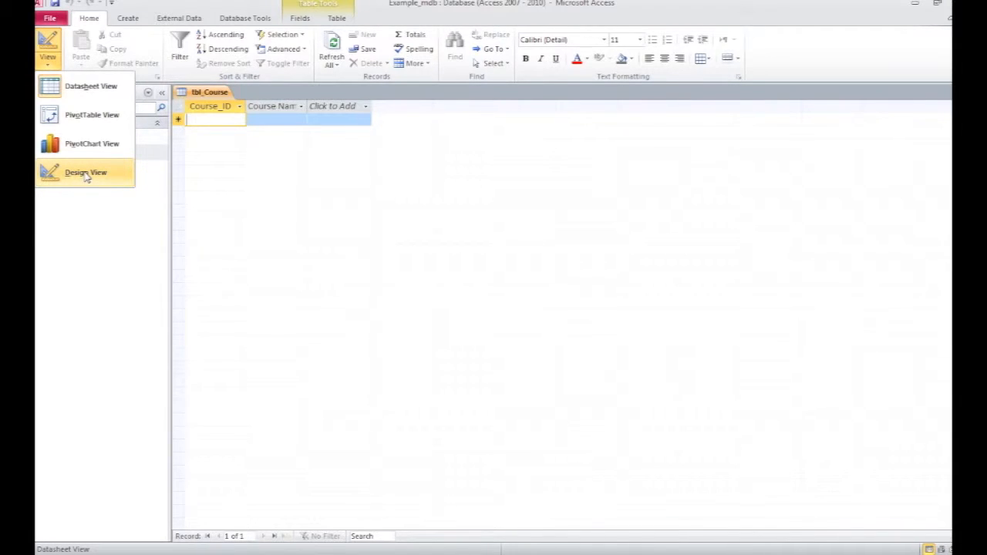
left_click(188, 120)
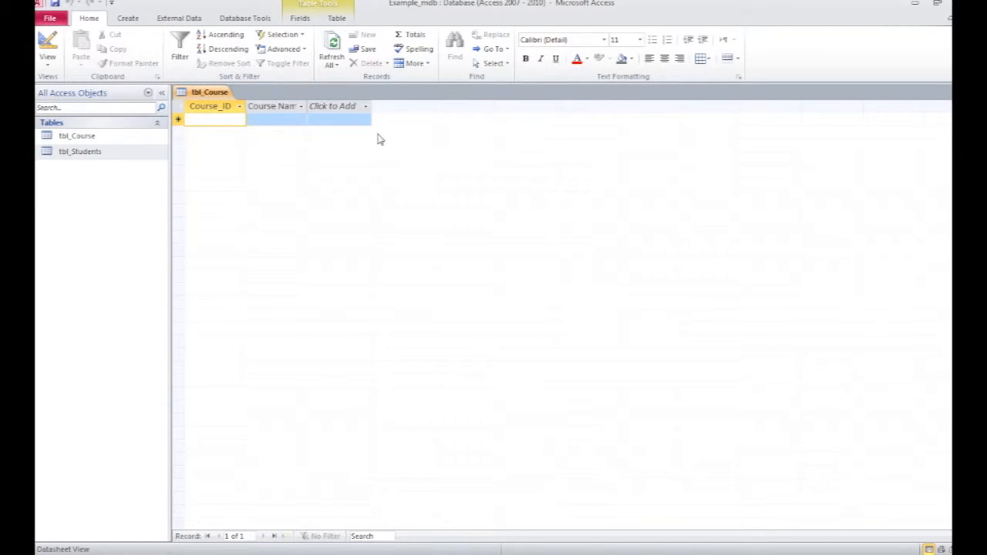
Step: Enter course records 12 Computing and 13 Health and Enterprise
type("12")
key("Tab")
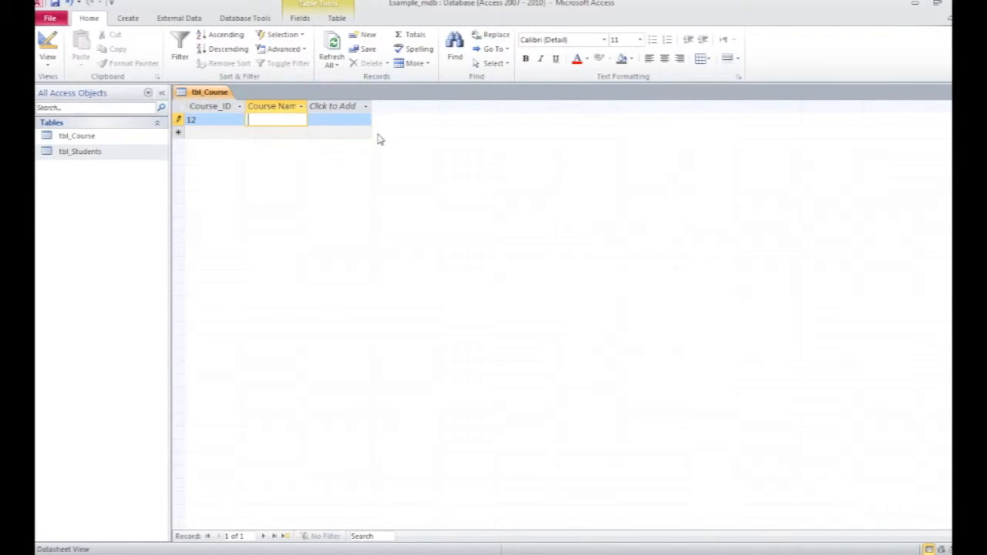
type("Computing")
key("Tab")
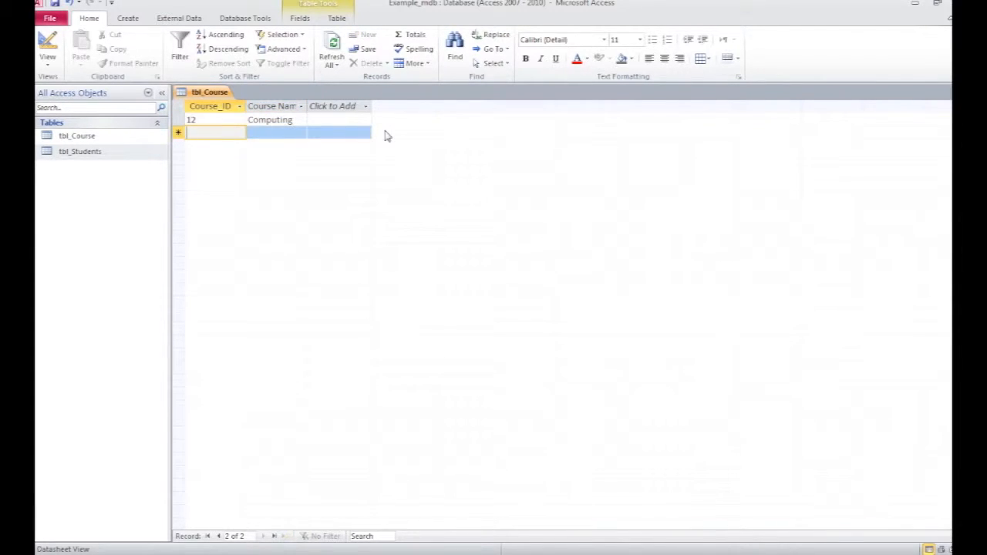
type("13")
key("Tab")
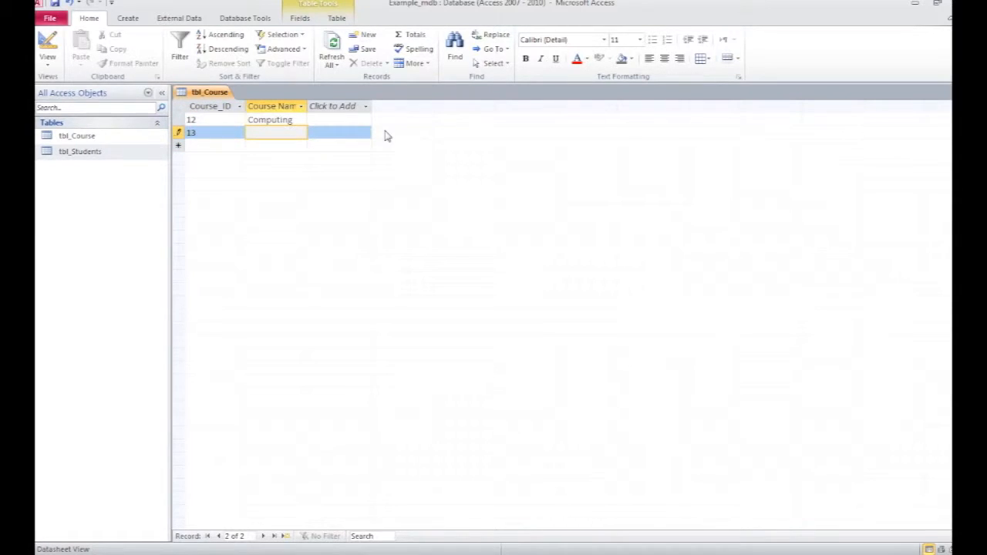
type("Health")
type(" and En")
type("terpri")
type("se")
key("Return")
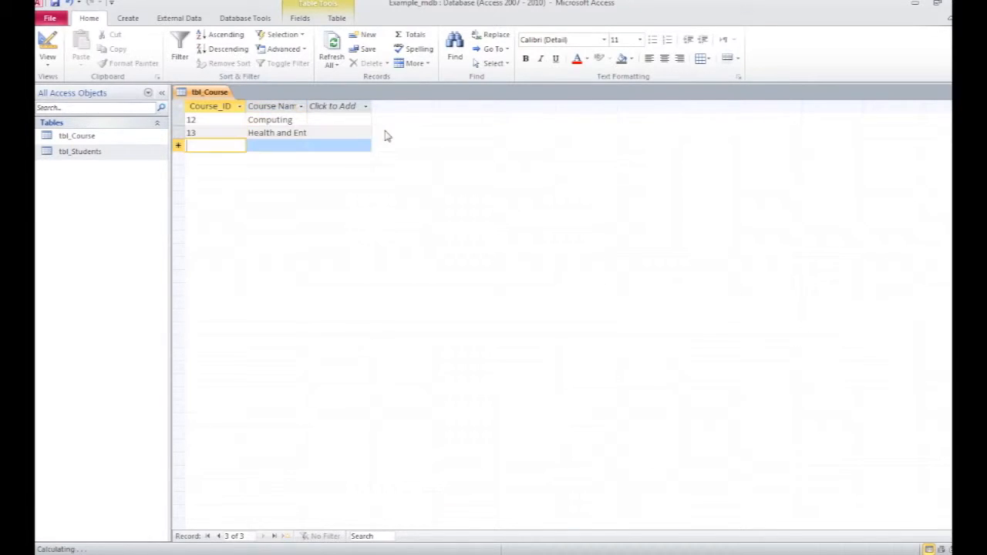
Step: Widen the Course Name column to fit its contents
left_click(301, 106)
double_click(306, 104)
double_click(307, 104)
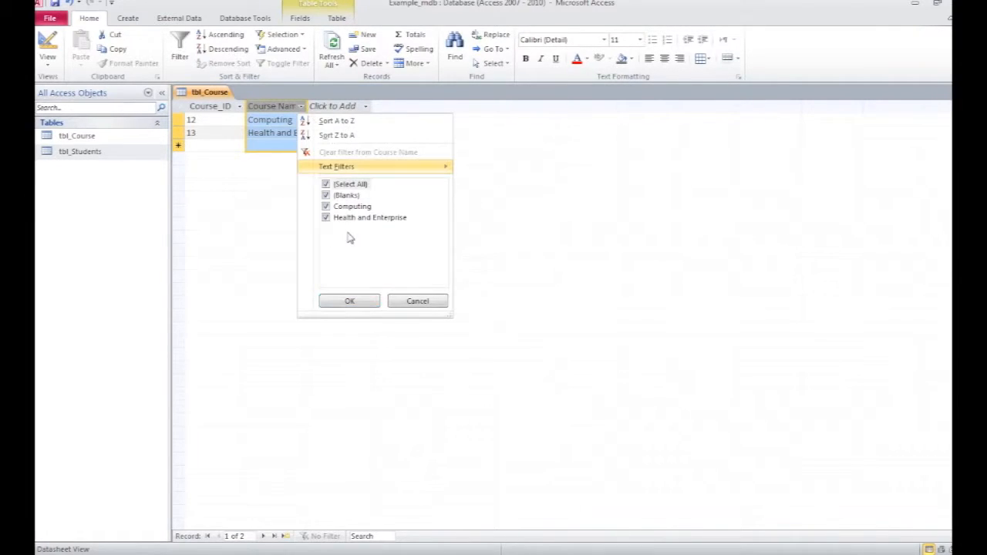
left_click(360, 303)
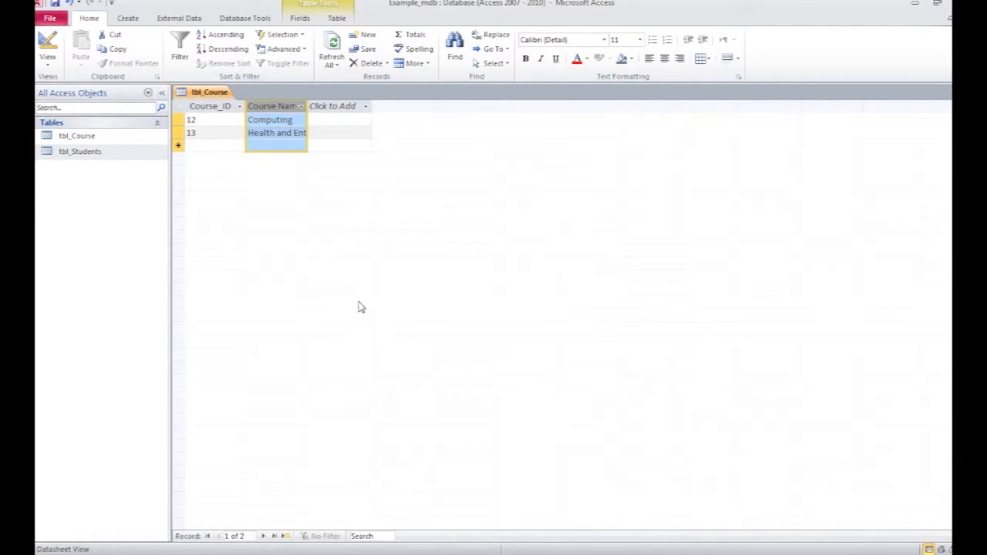
double_click(307, 106)
left_click(343, 106)
left_click(205, 147)
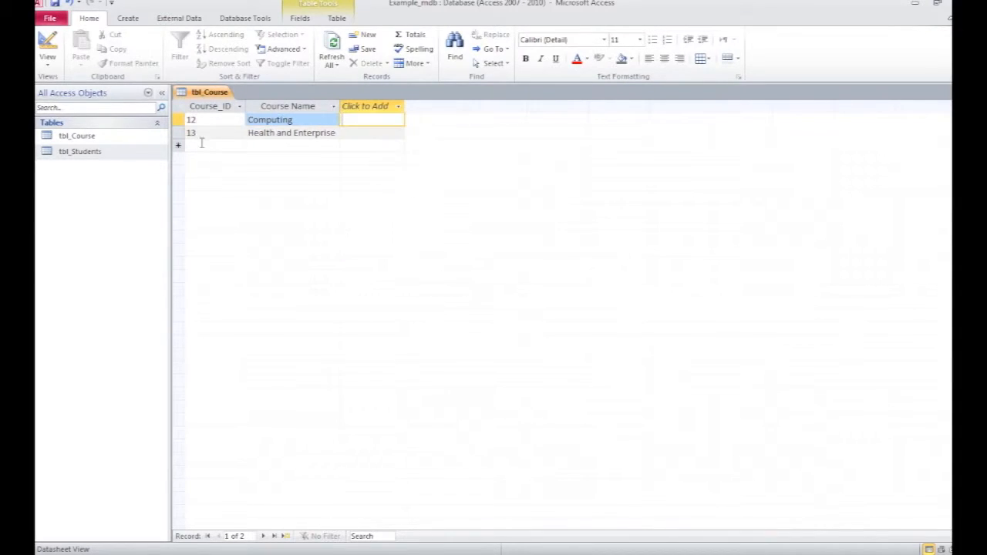
left_click(389, 134)
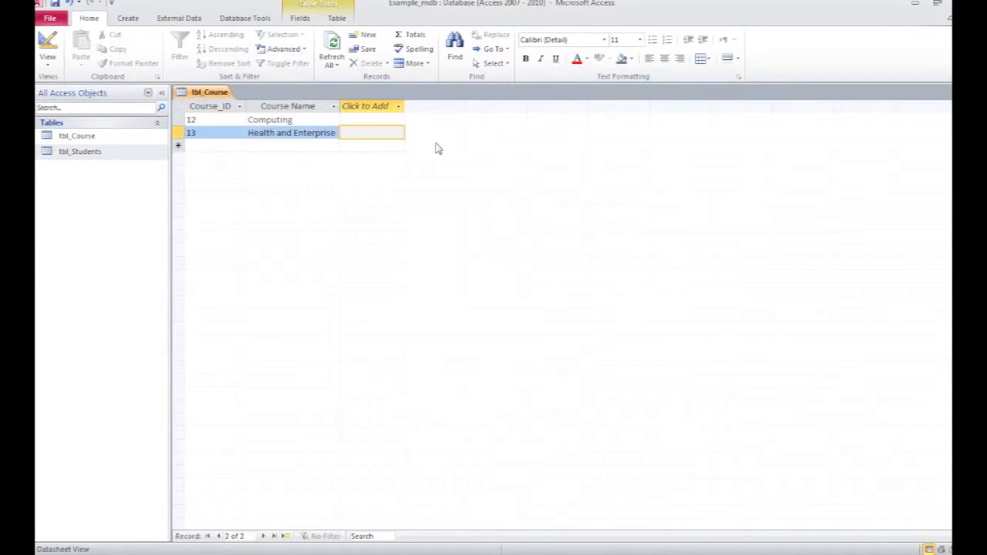
Step: Add a third course record with ID 14 and name Science
key("Tab")
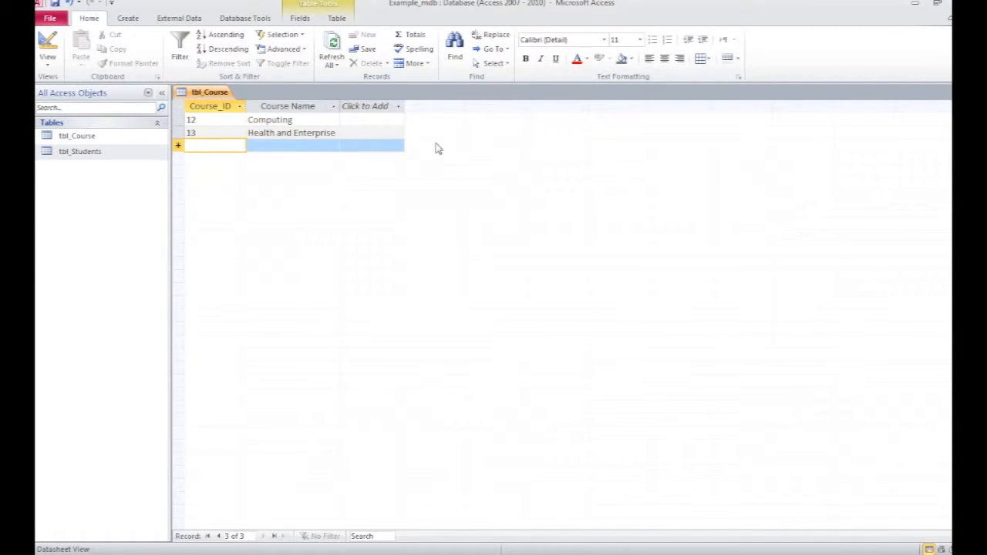
type("14")
key("Tab")
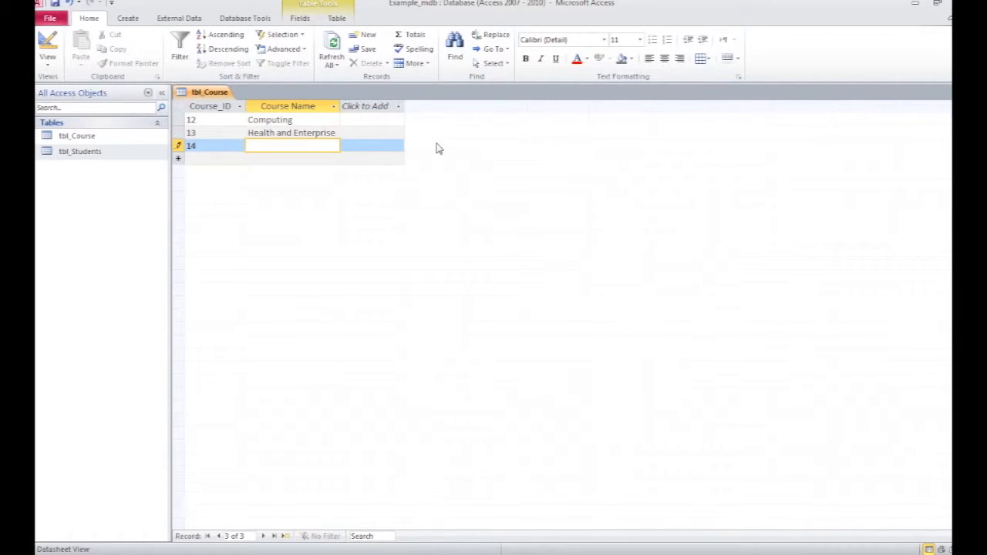
type("Science")
left_click(220, 160)
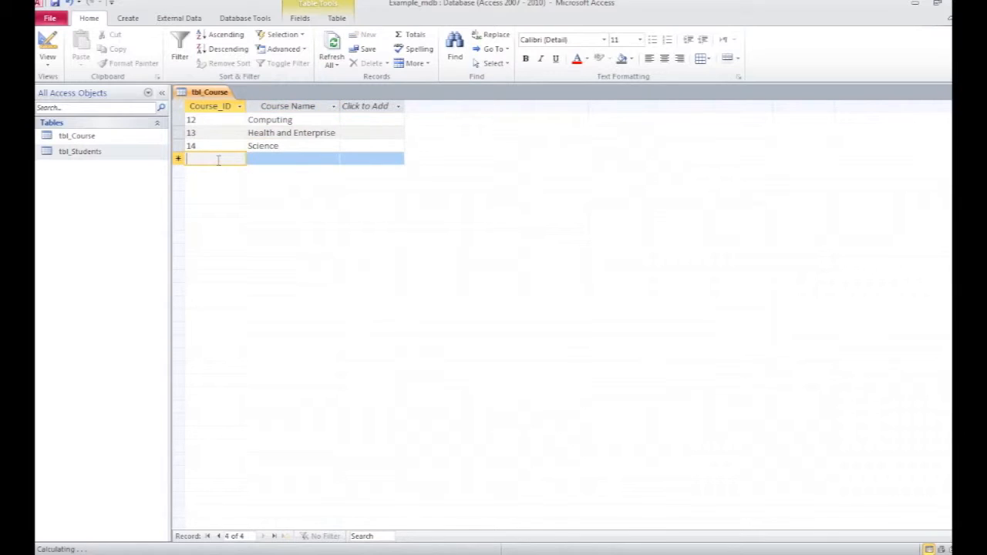
Step: Shorten the course name Health and Enterprise to Health
left_click(335, 132)
key("BackSpace")
key("BackSpace")
key("BackSpace")
key("BackSpace")
key("BackSpace")
key("BackSpace")
key("BackSpace")
key("BackSpace")
key("BackSpace")
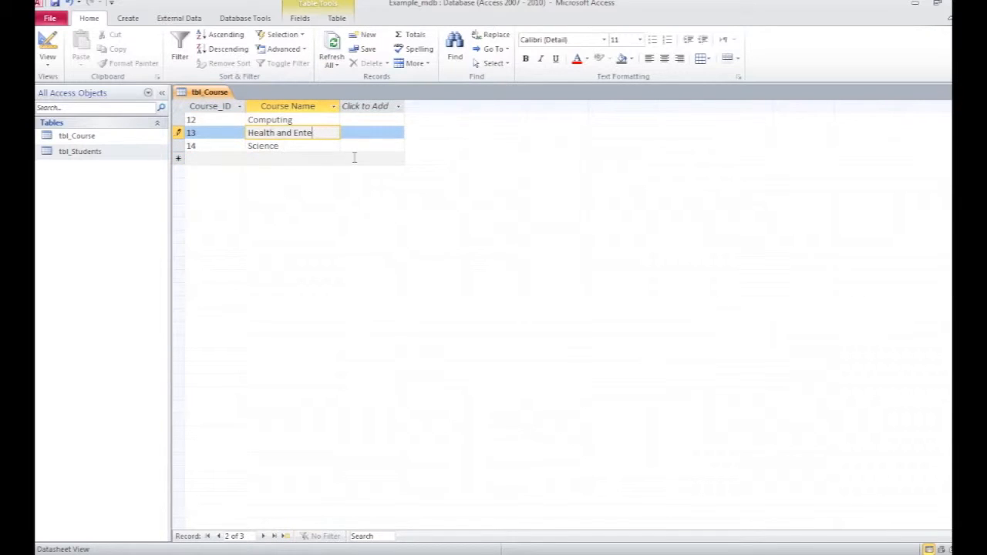
key("BackSpace")
key("BackSpace")
key("BackSpace")
key("BackSpace")
key("BackSpace")
key("BackSpace")
key("Tab")
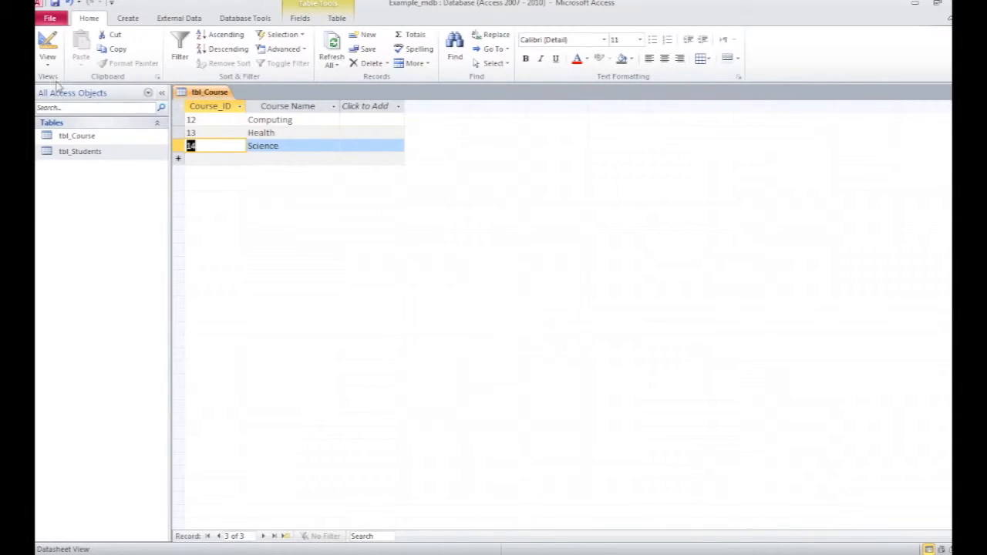
Step: Save the course table and reopen tbl_Course
left_click(56, 4)
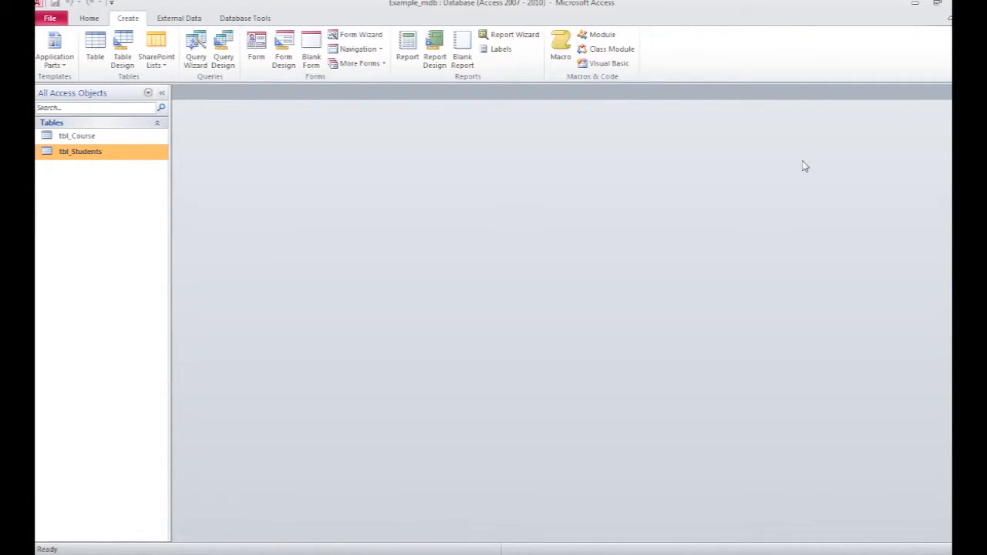
double_click(85, 136)
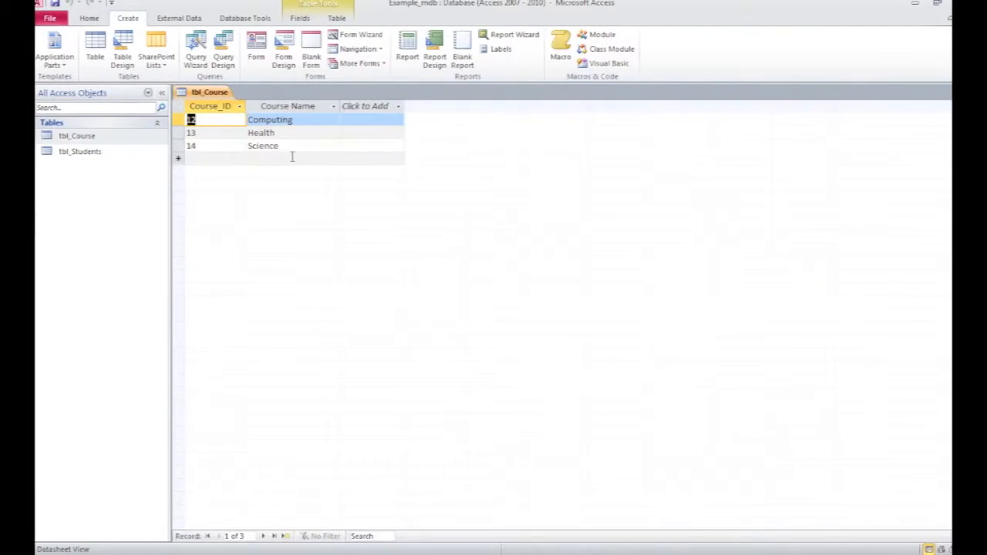
Step: Open tbl_Students and compare its records with those in tbl_Course
double_click(89, 153)
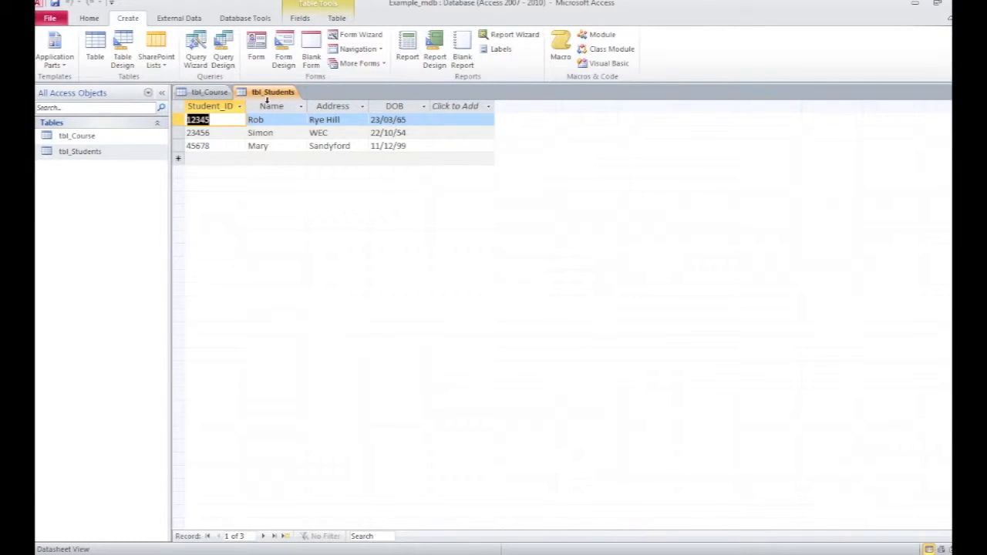
left_click(211, 92)
left_click(269, 93)
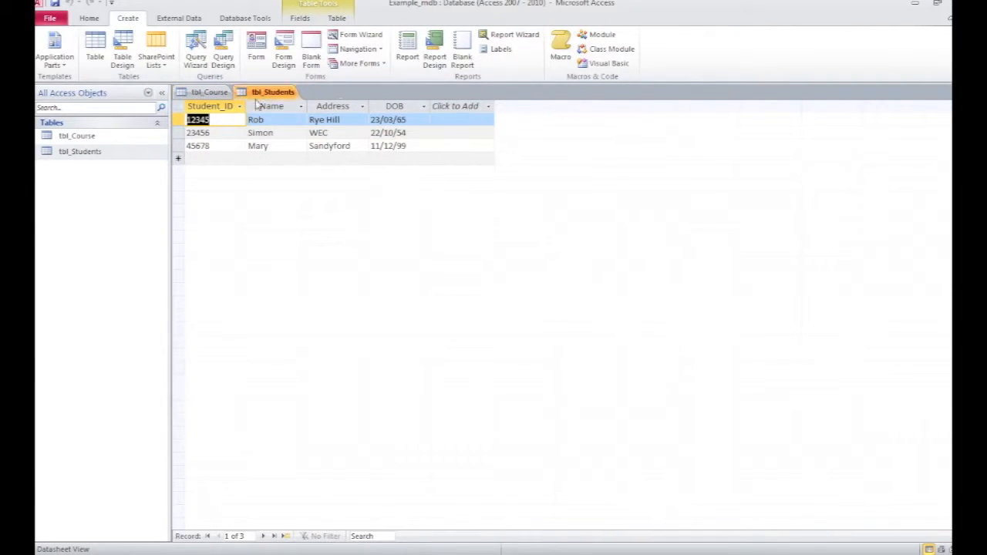
left_click(210, 92)
left_click(267, 92)
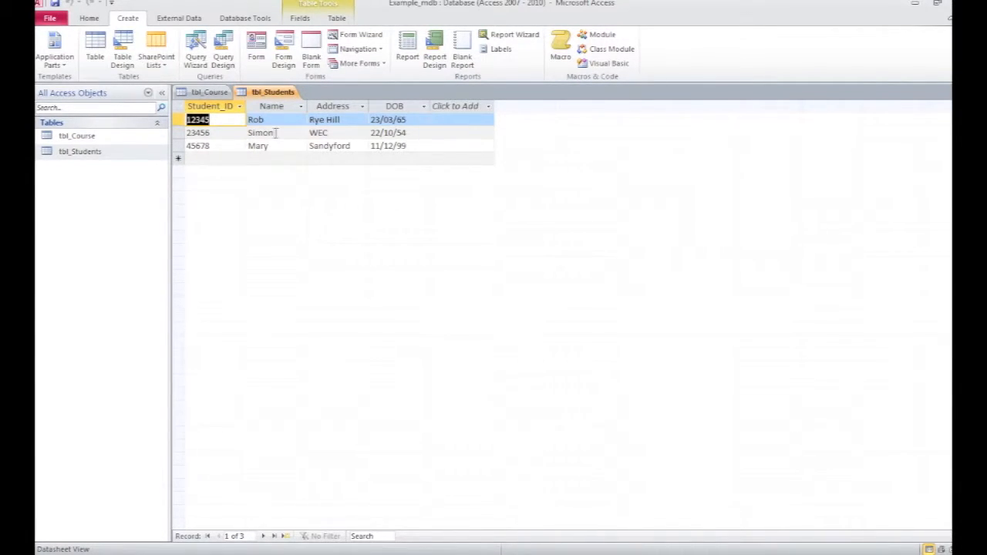
left_click(208, 91)
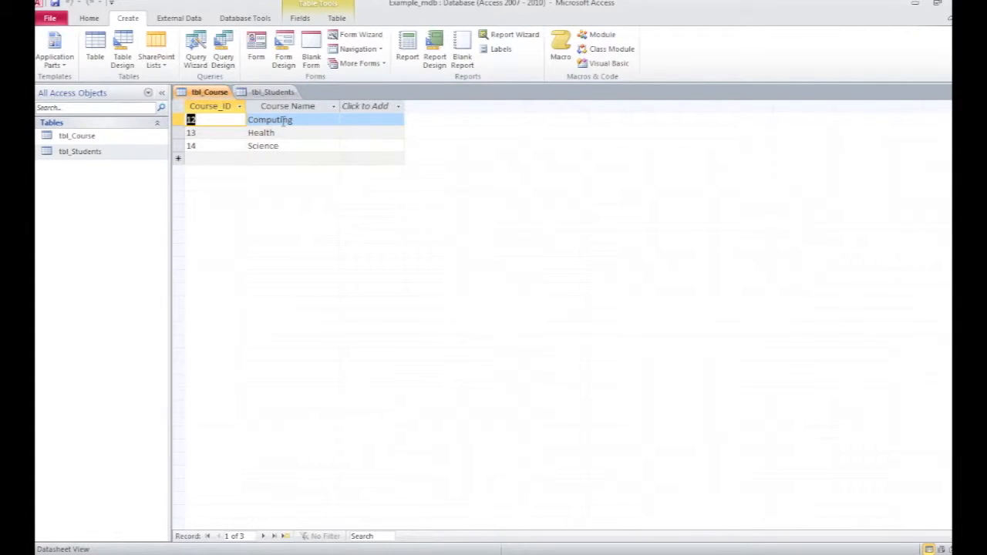
left_click(274, 93)
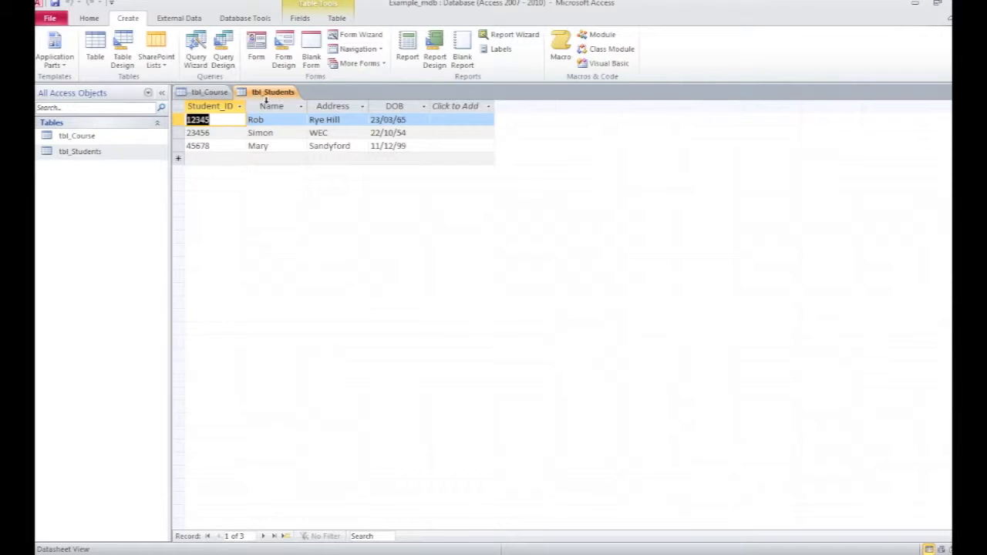
left_click(207, 92)
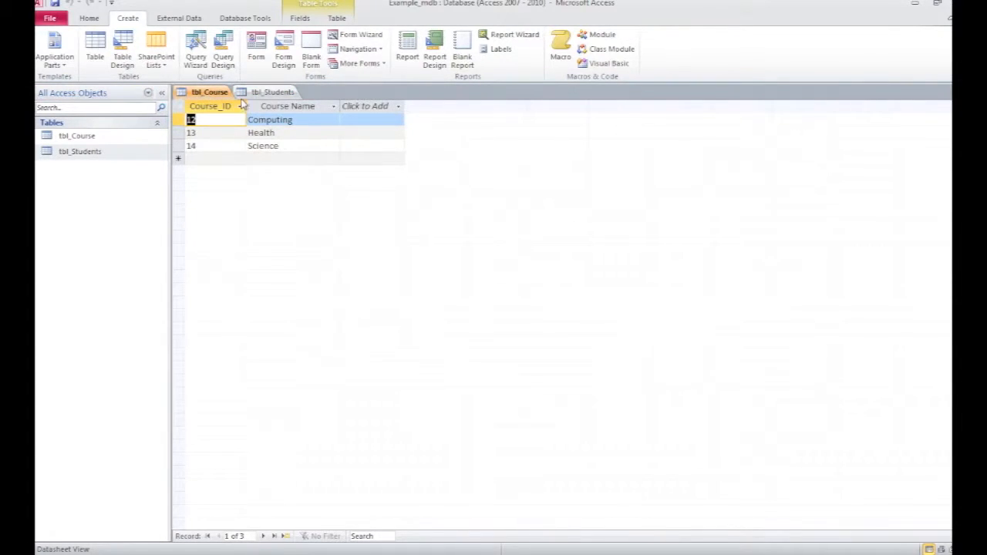
left_click(271, 93)
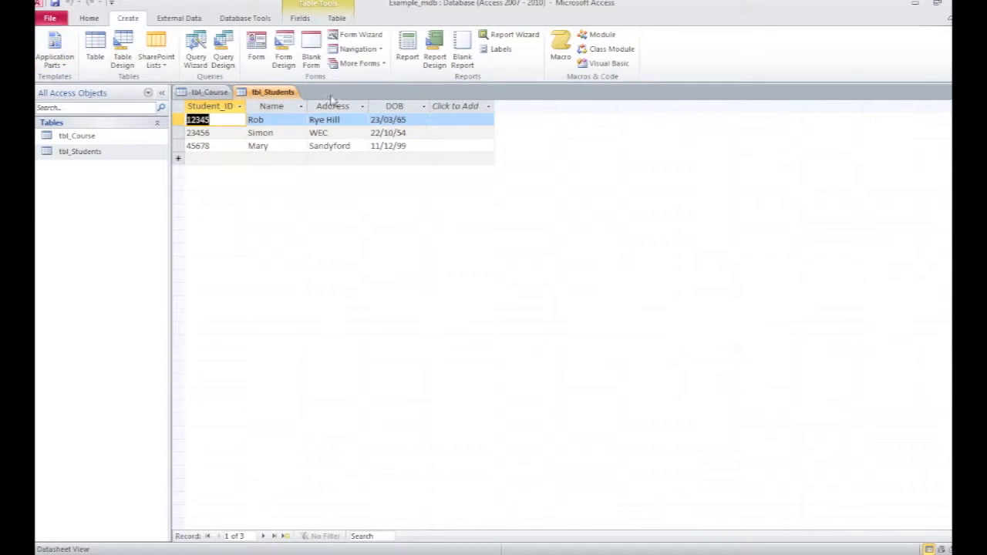
Step: In design view of tbl_Students, insert a new Course_ID field above Name with the Text data type
left_click(89, 18)
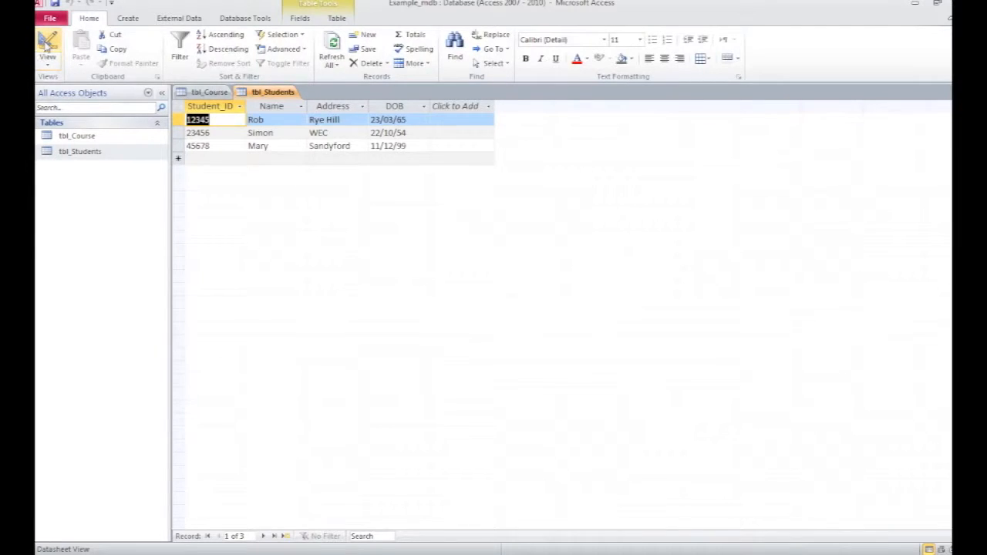
left_click(47, 45)
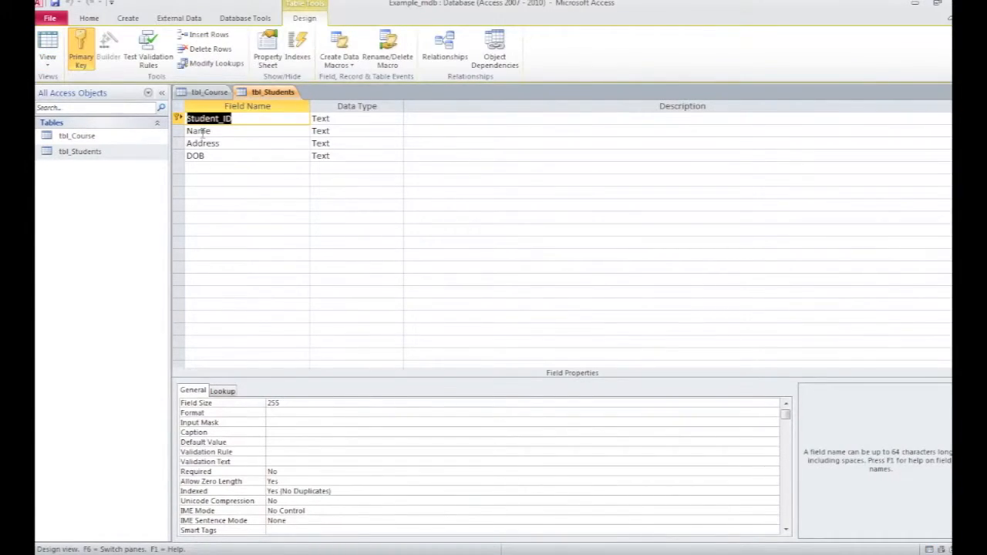
left_click(179, 131)
right_click(178, 131)
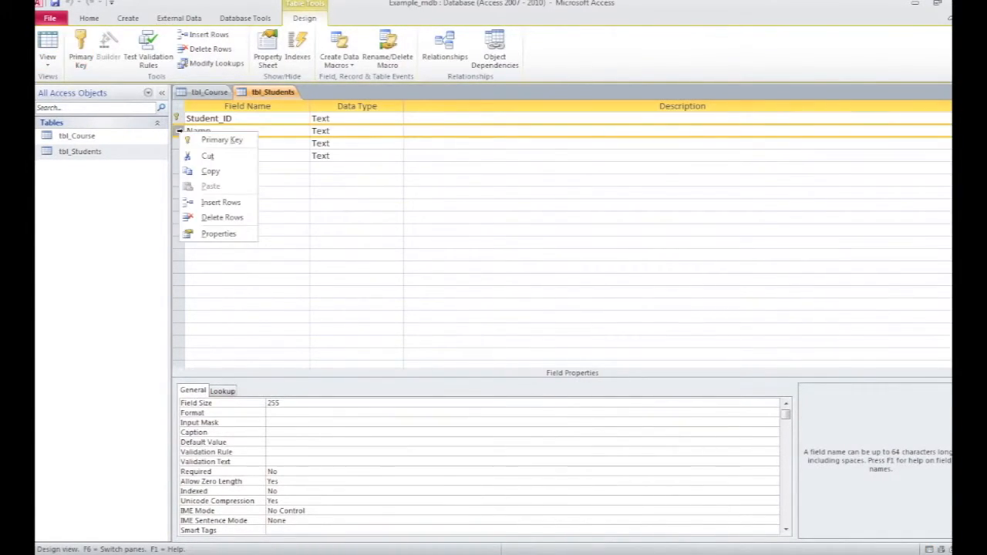
left_click(226, 201)
left_click(208, 130)
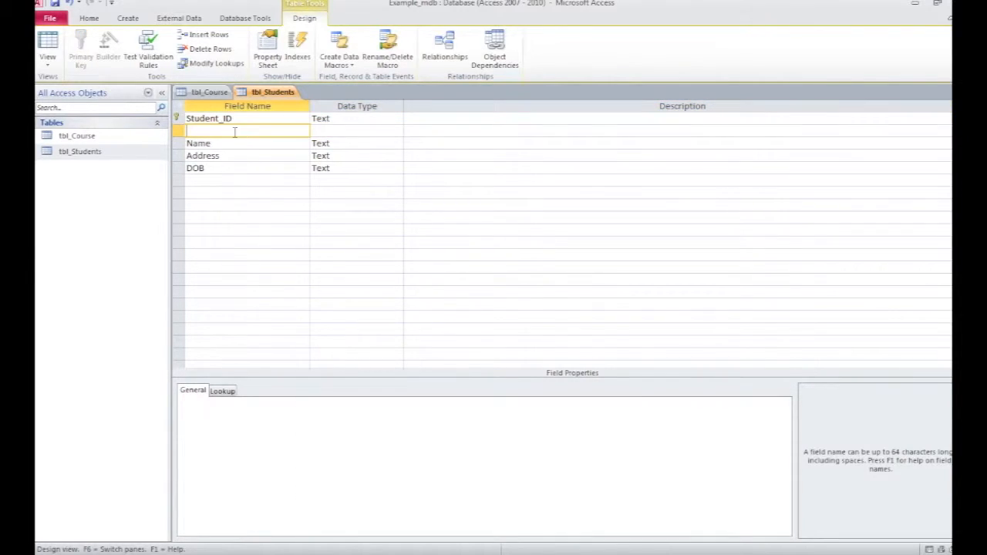
type("Course_ID")
left_click(318, 132)
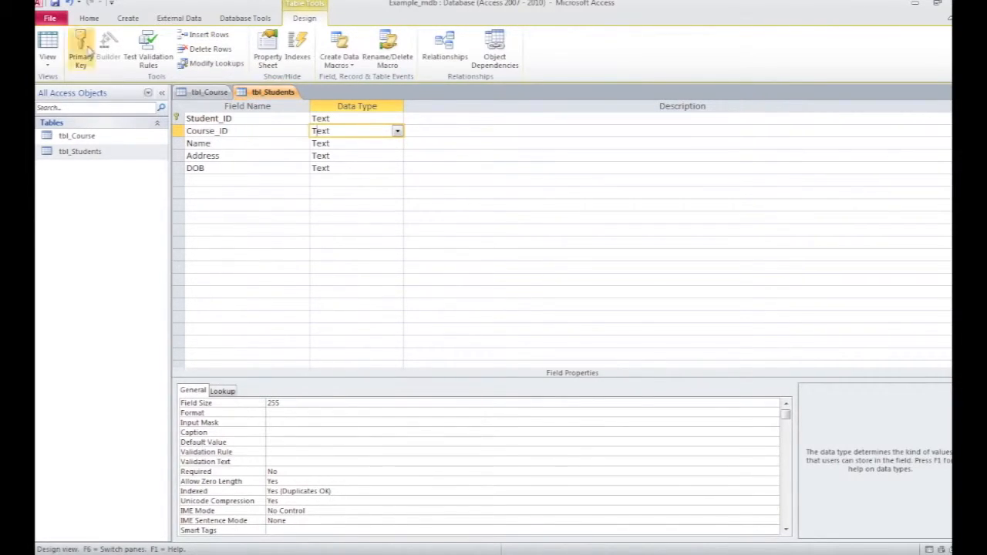
Step: Return to datasheet view and enter Course_ID values 12, 13 and 12 for the three students
left_click(48, 46)
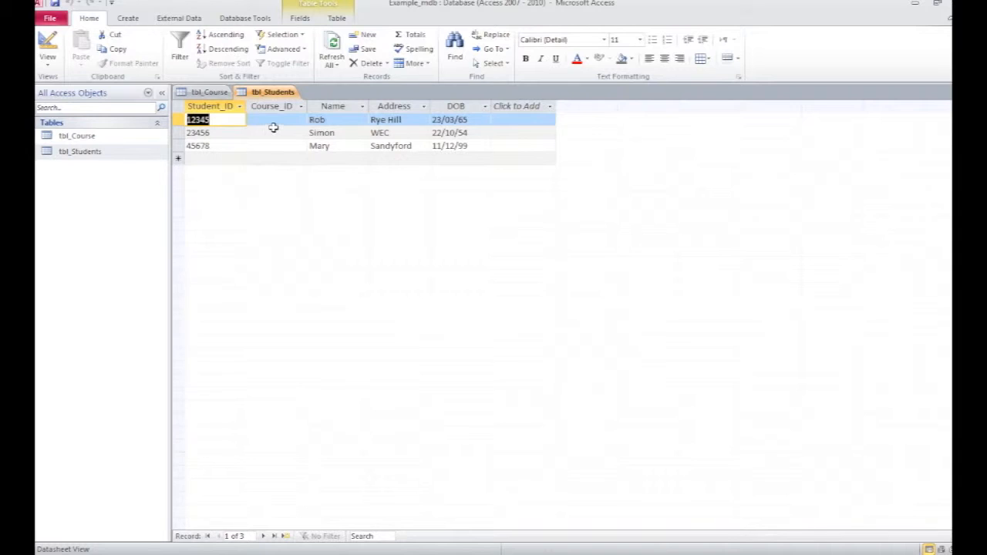
left_click(209, 92)
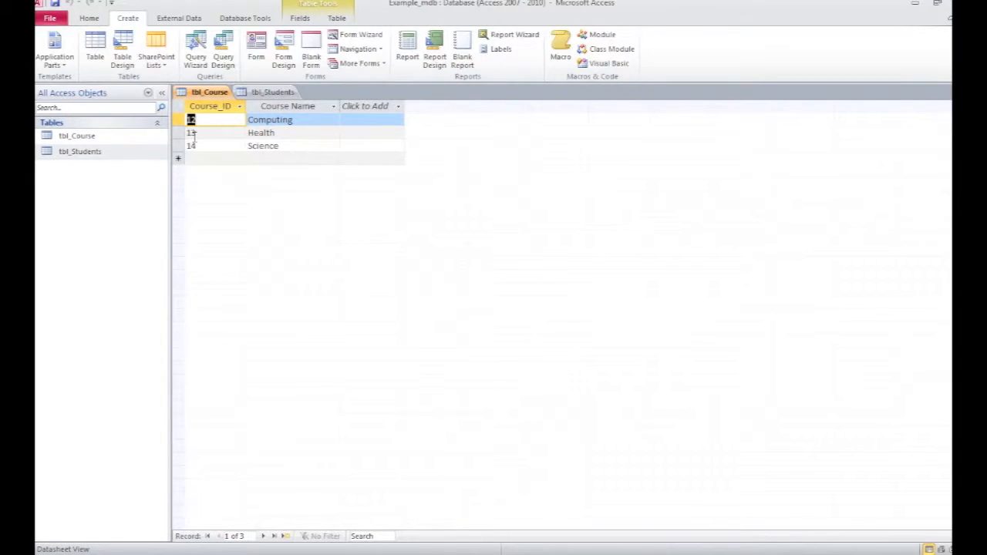
left_click(271, 92)
key("Tab")
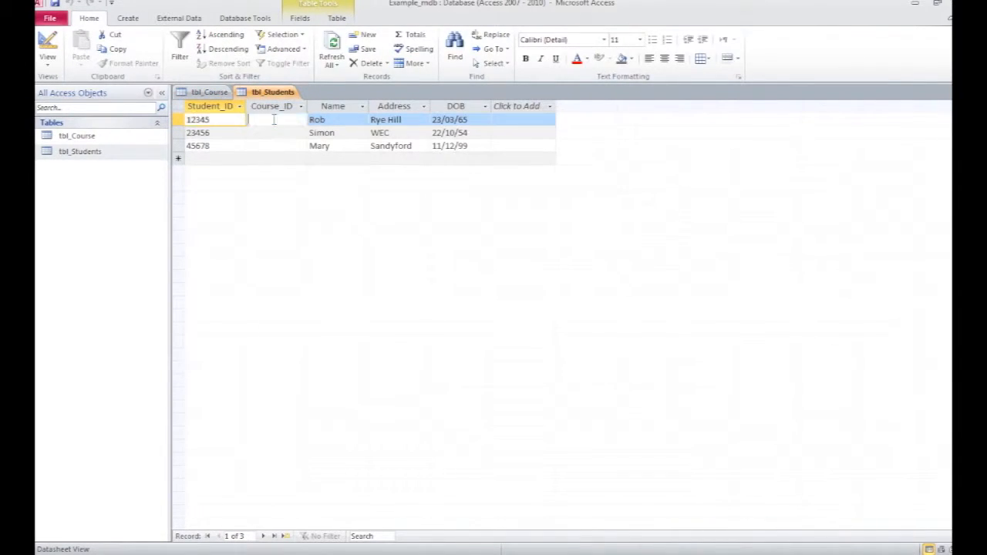
type("12")
key("Down")
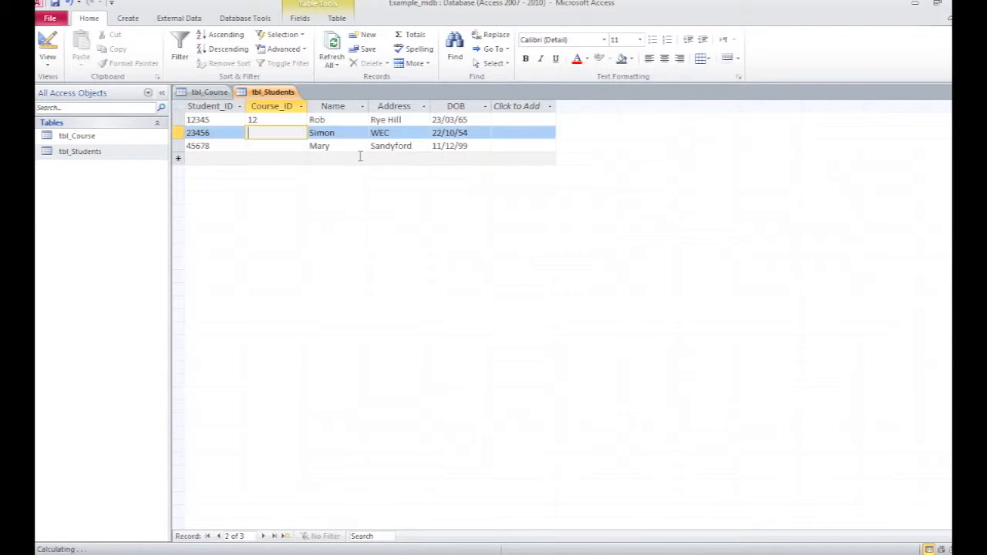
type("13")
key("Down")
type("12")
key("Down")
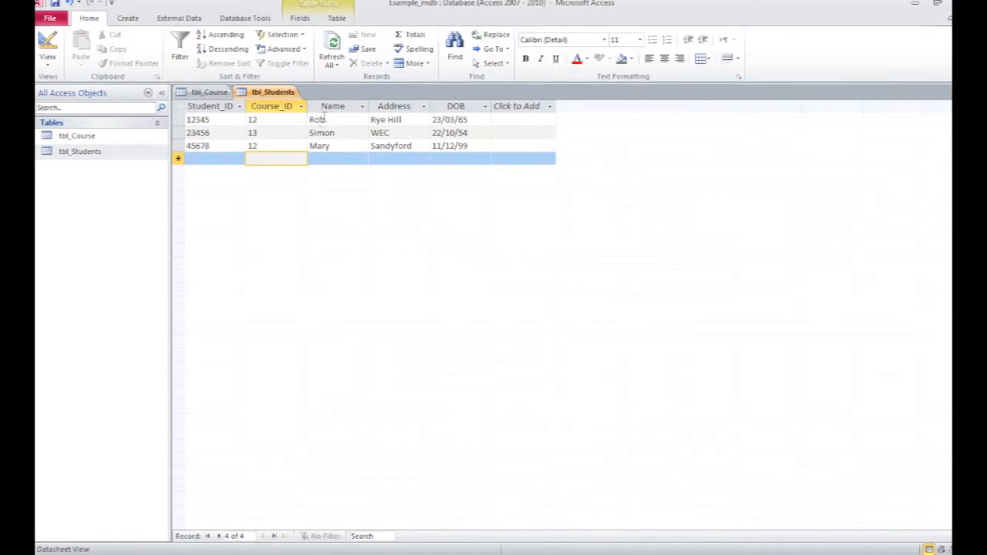
Step: Compare the course IDs in tbl_Course with those entered in tbl_Students
left_click(209, 92)
left_click(272, 92)
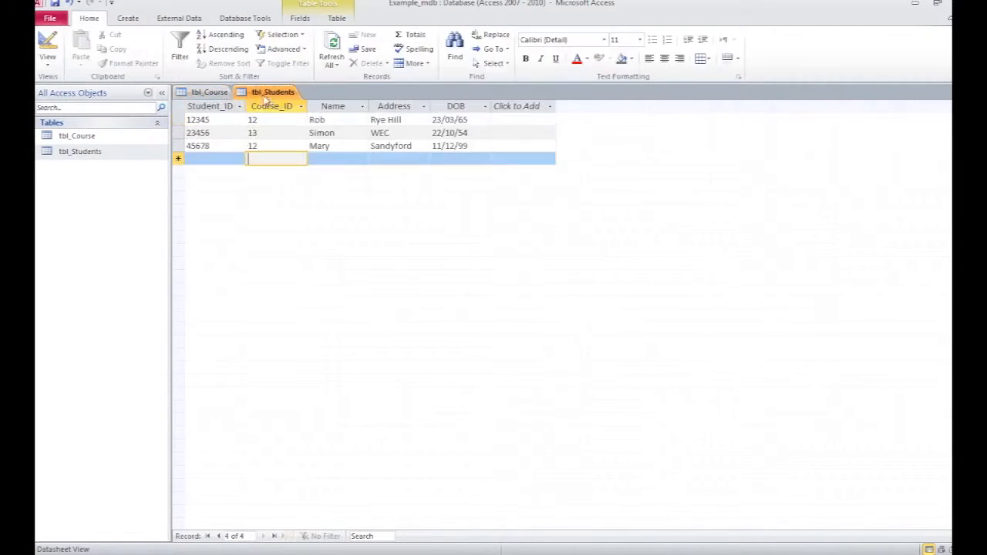
left_click(205, 93)
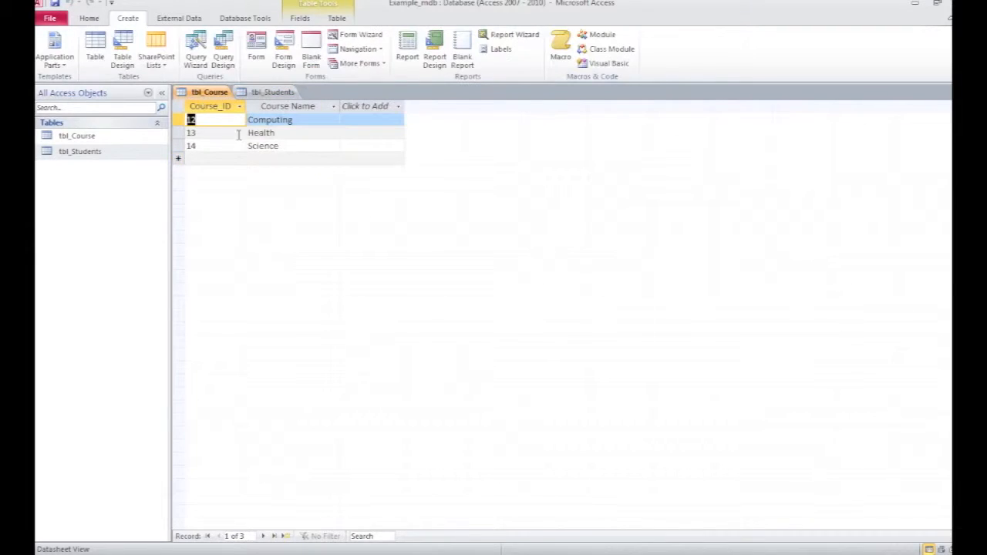
left_click(260, 97)
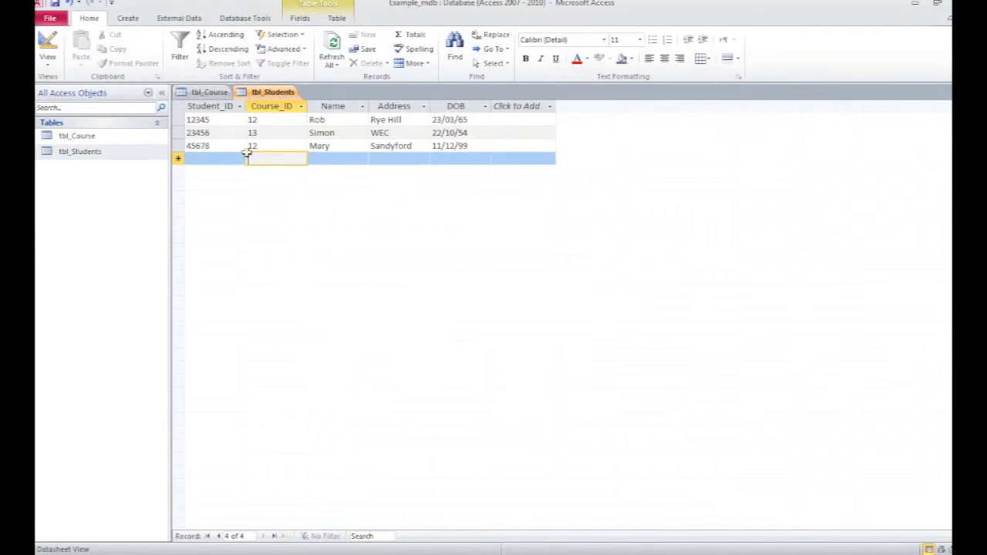
left_click(205, 92)
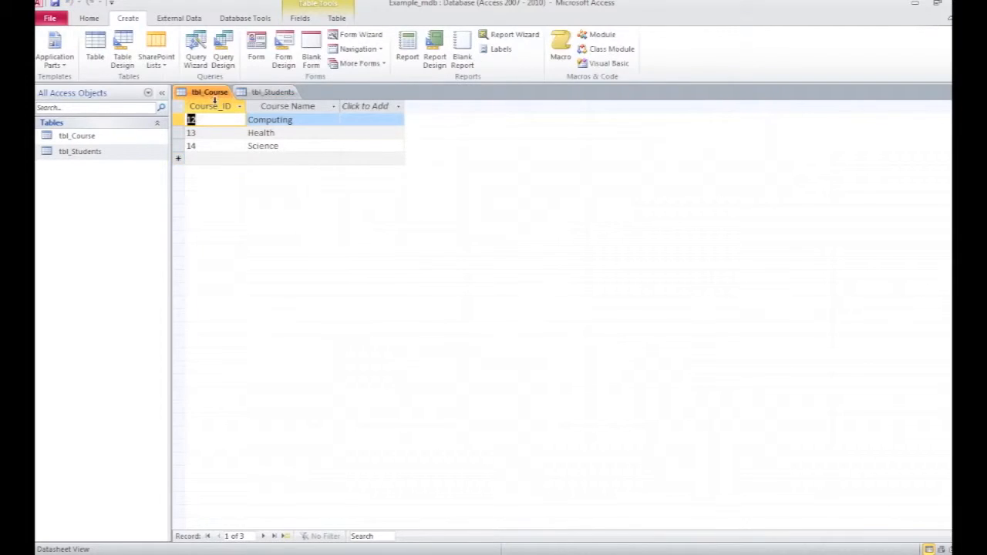
left_click(271, 93)
left_click(266, 162)
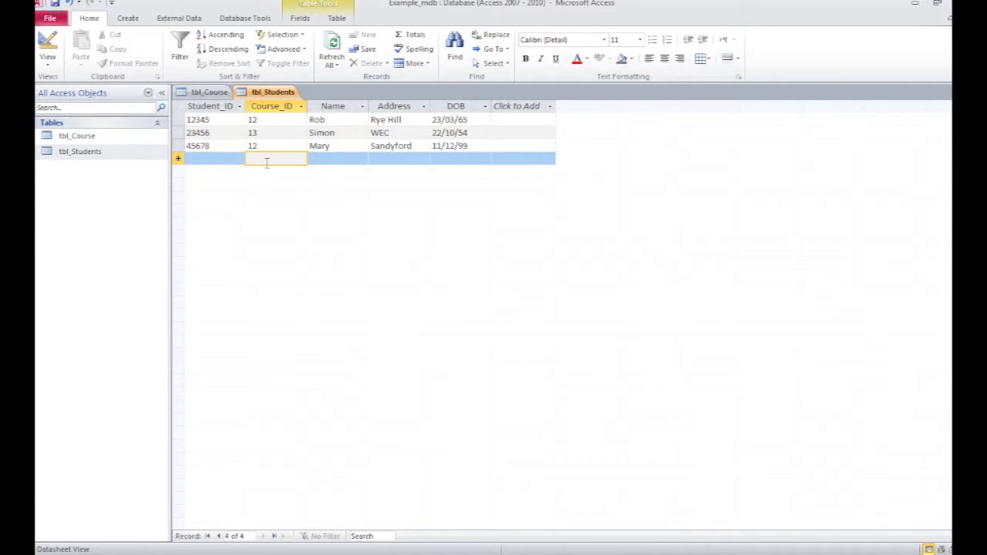
Step: Open the Relationships window and add both tbl_Course and tbl_Students to it
left_click(241, 19)
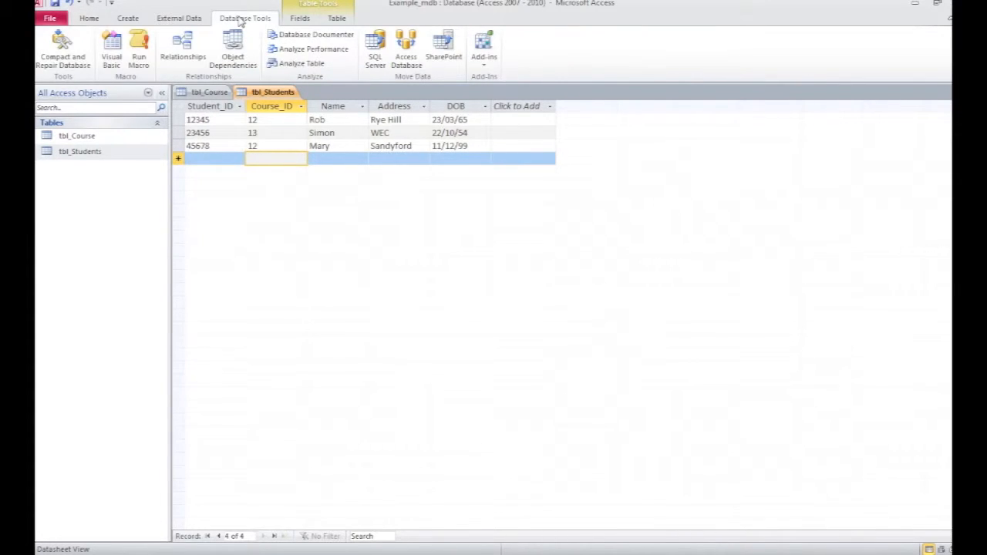
left_click(185, 48)
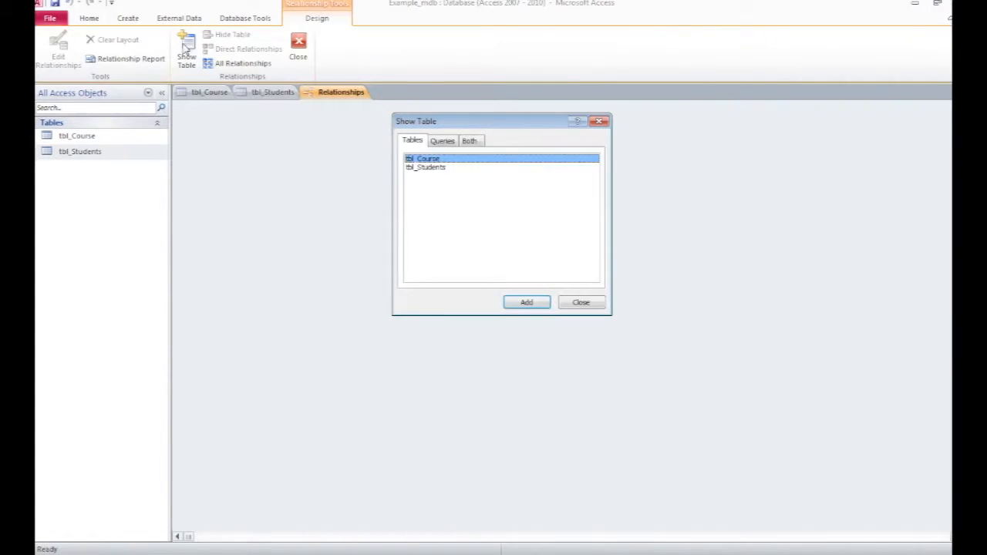
left_click(436, 166, "shift")
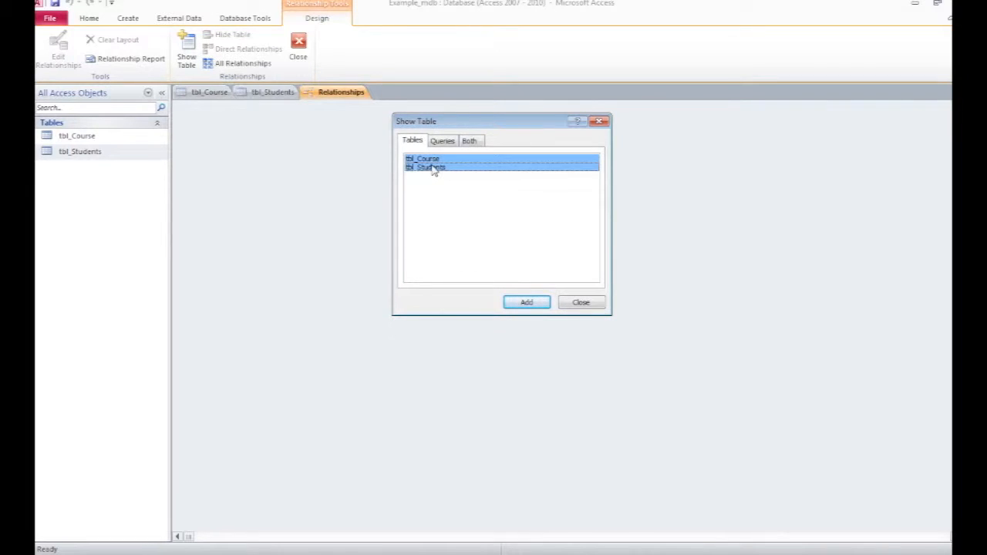
left_click(526, 303)
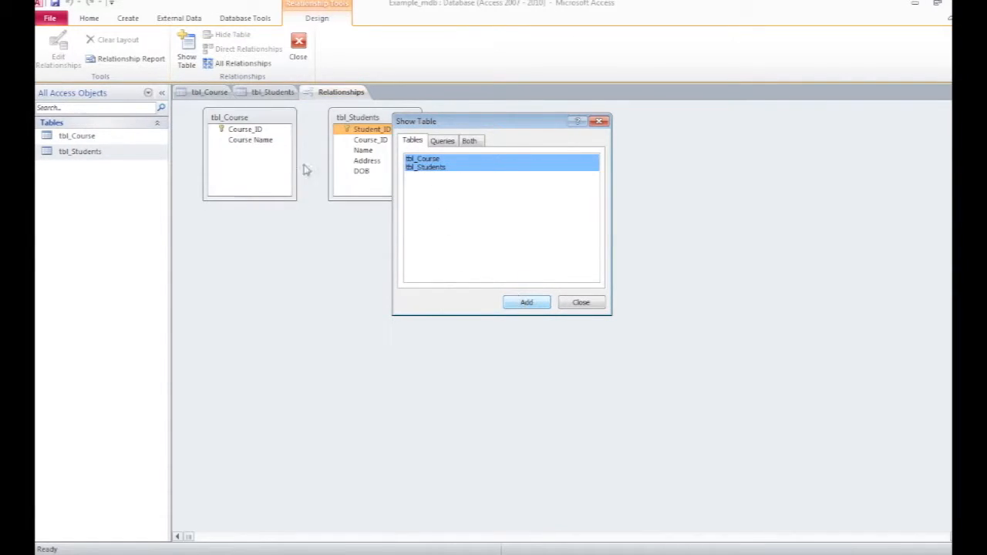
left_click(580, 304)
Step: Reposition the tbl_Course and tbl_Students boxes in the Relationships layout
left_click_drag(392, 123, 502, 130)
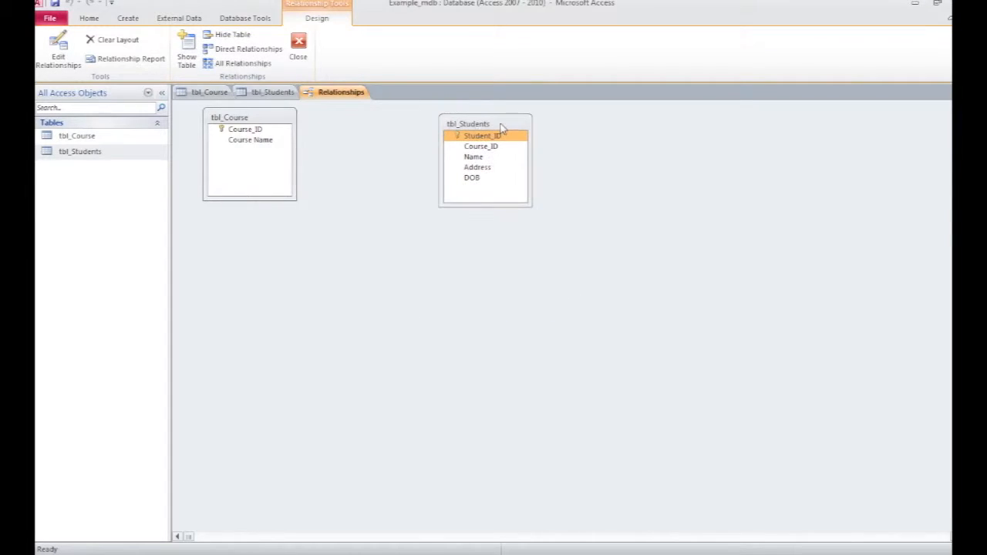
left_click_drag(257, 123, 305, 133)
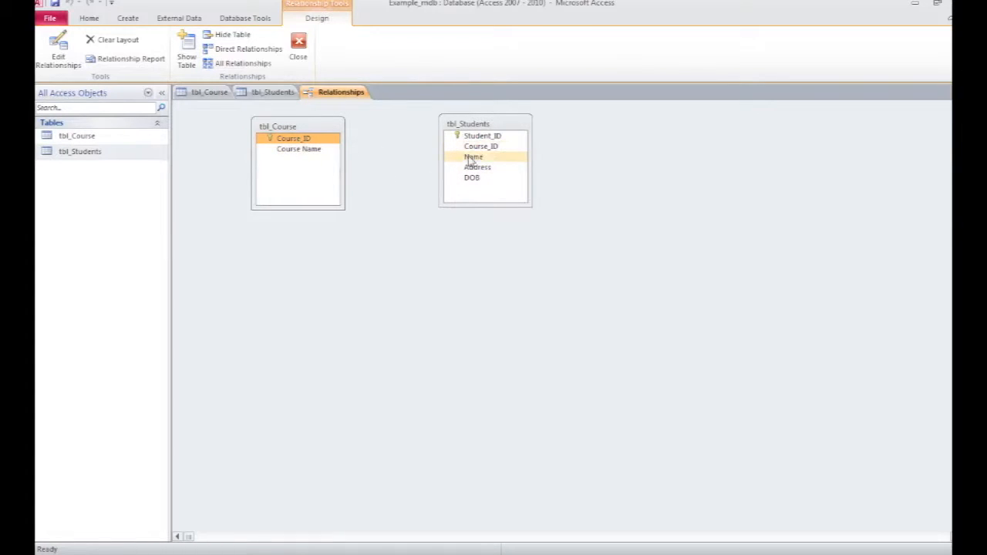
left_click_drag(471, 124, 473, 130)
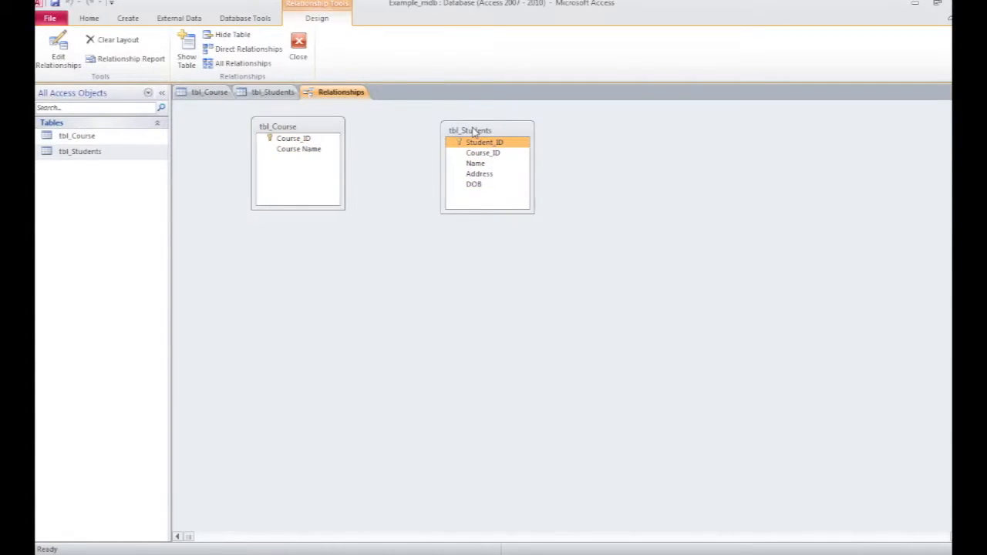
left_click(268, 93)
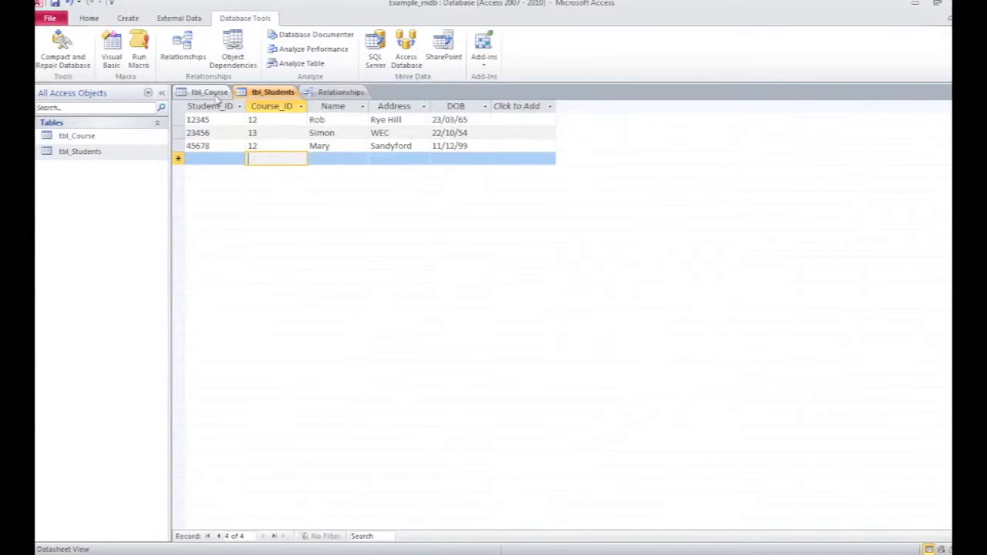
left_click(210, 93)
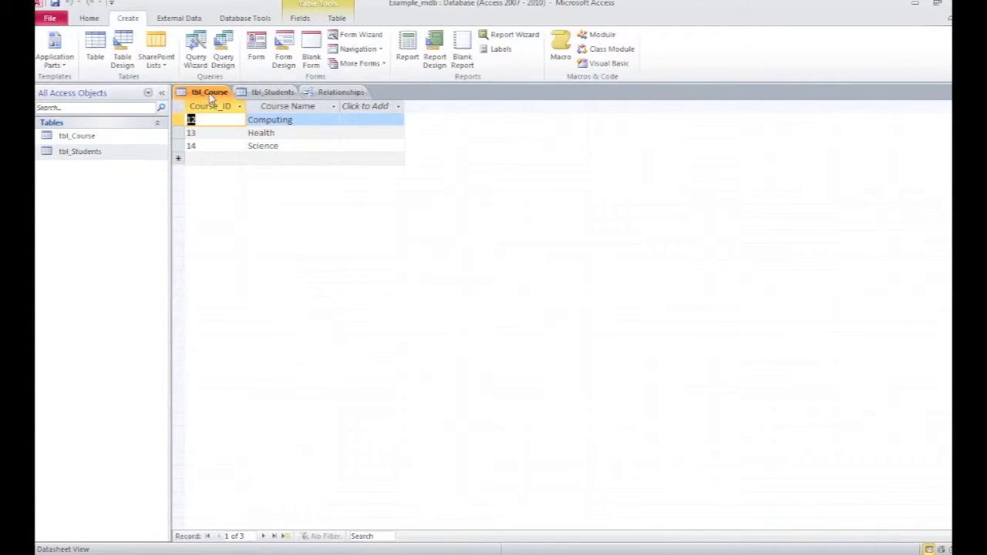
left_click(270, 94)
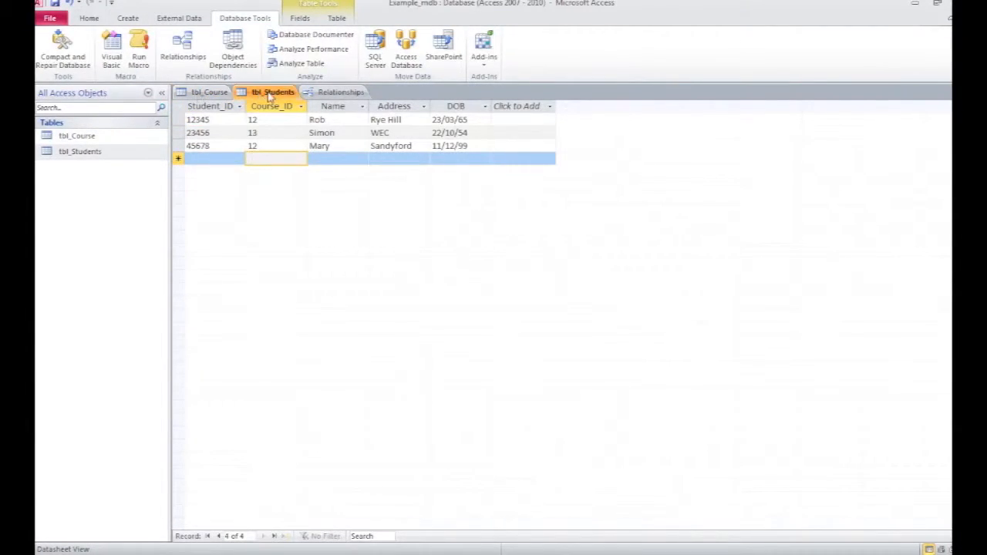
left_click(340, 92)
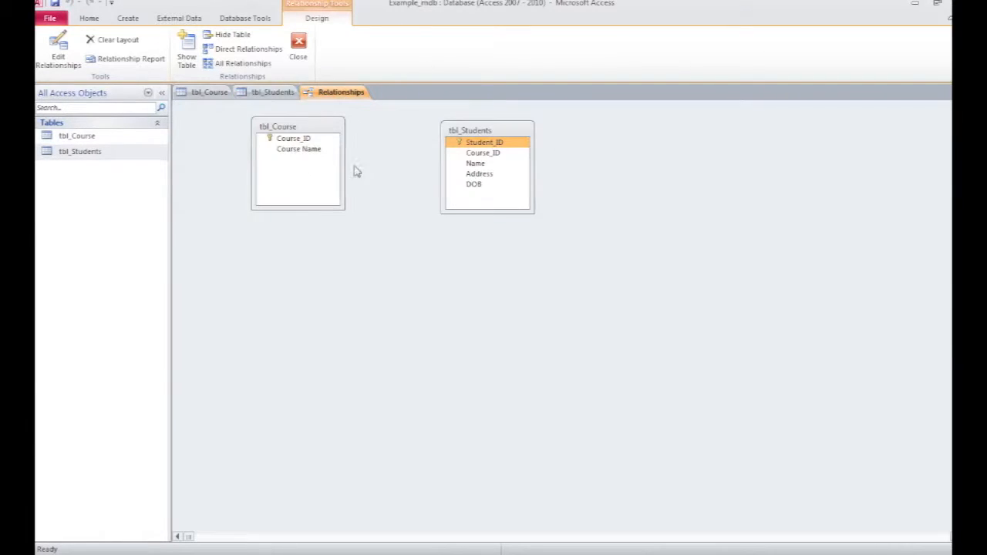
Step: Try to create a Course_ID relationship from tbl_Course to tbl_Students with referential integrity and both cascade options
left_click_drag(302, 141, 392, 215)
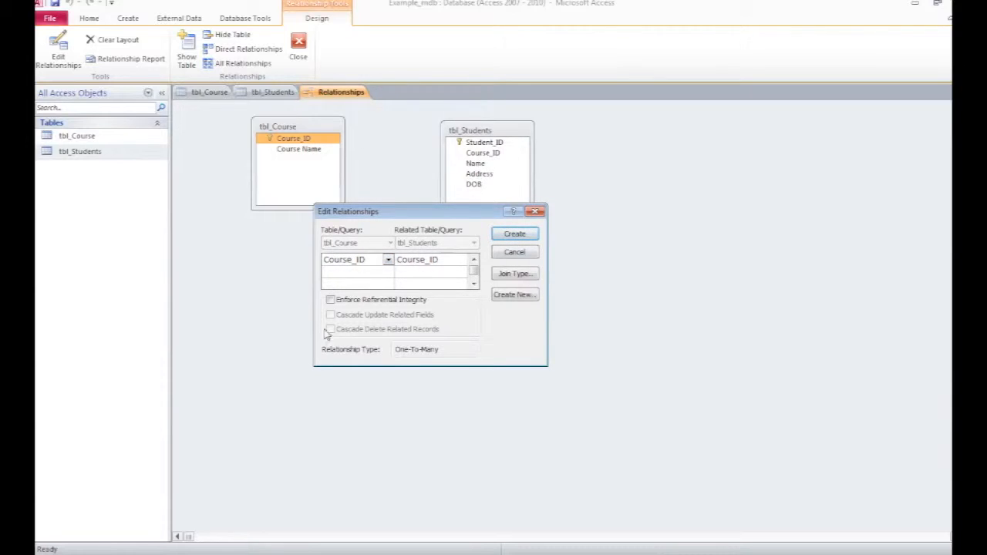
left_click(331, 300)
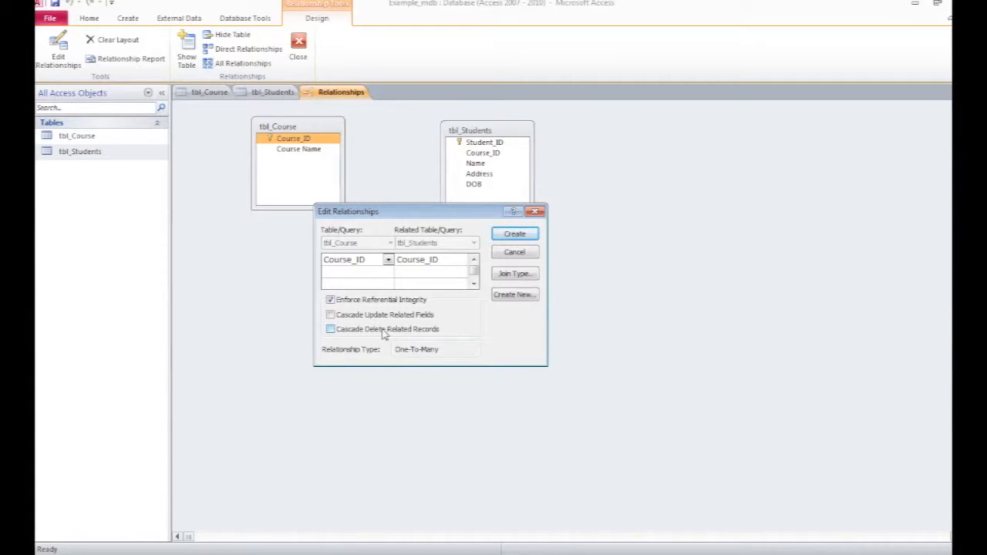
left_click(332, 316)
left_click(514, 234)
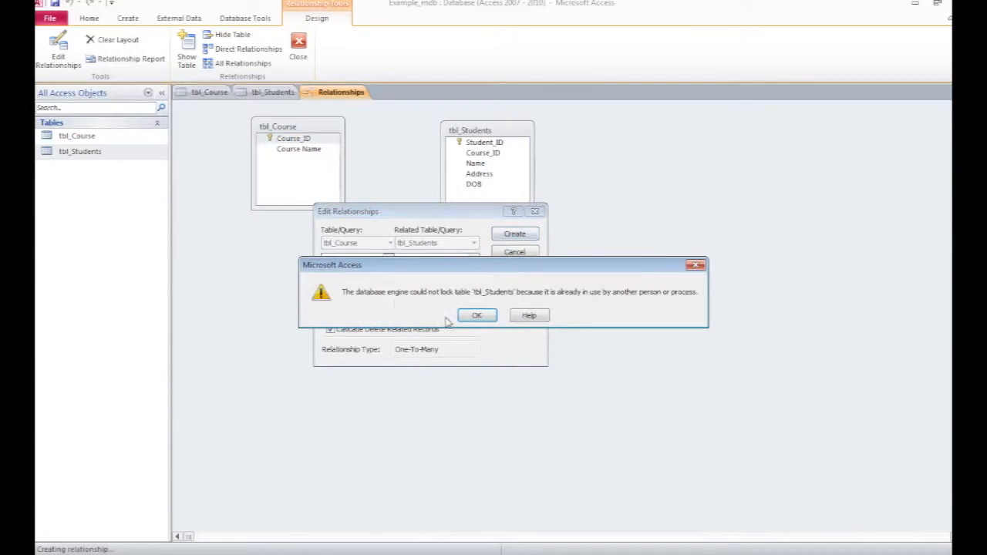
left_click(478, 315)
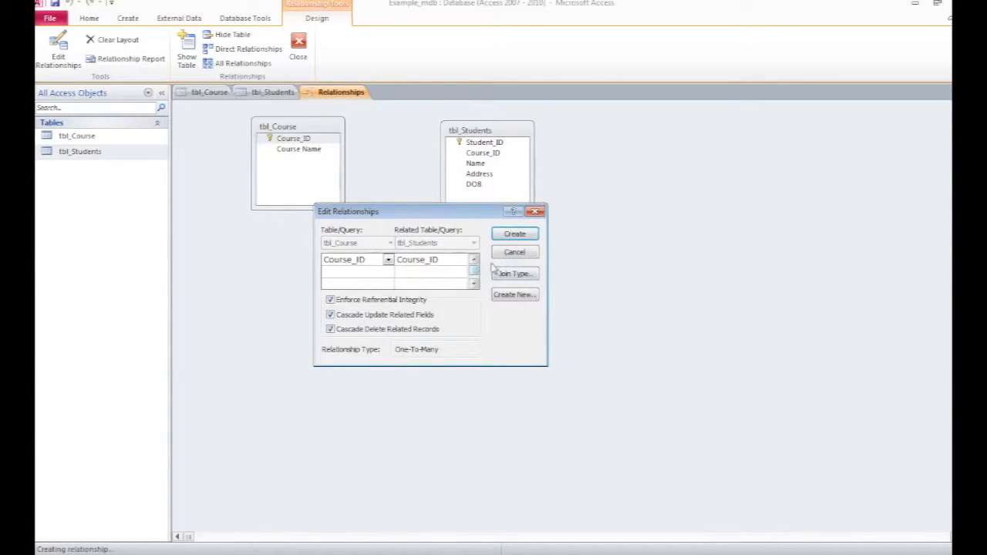
left_click(519, 233)
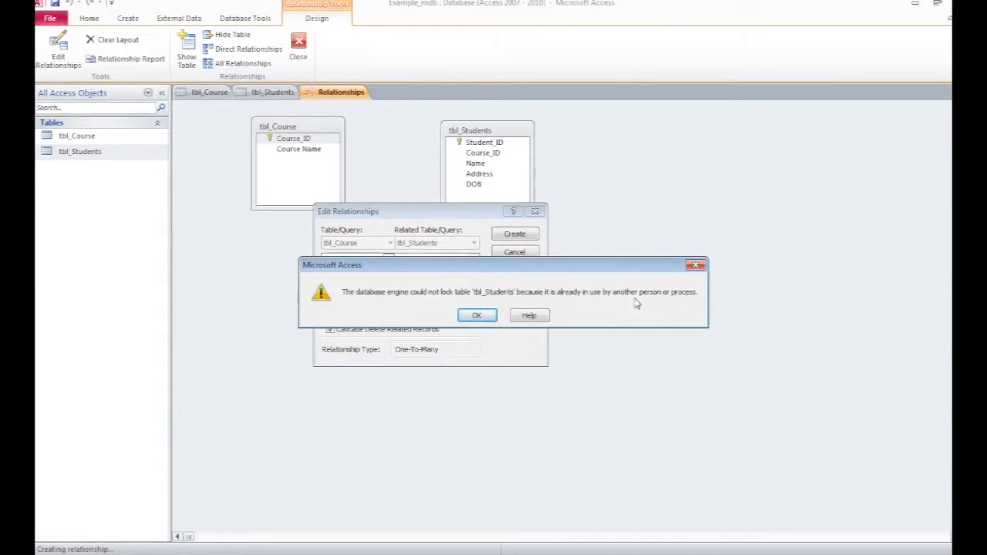
left_click(482, 317)
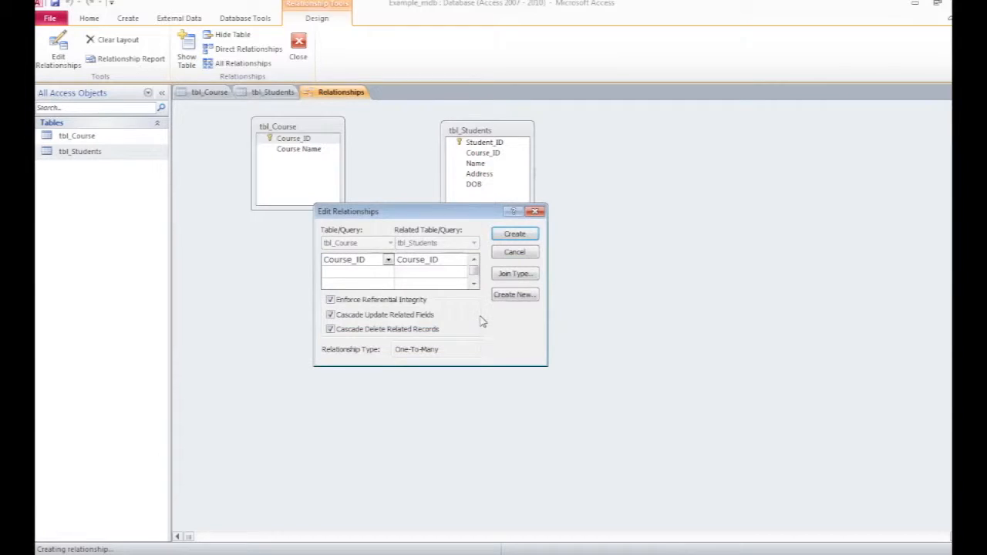
left_click(536, 211)
Step: Close the open tbl_Students and tbl_Course datasheets
left_click(251, 94)
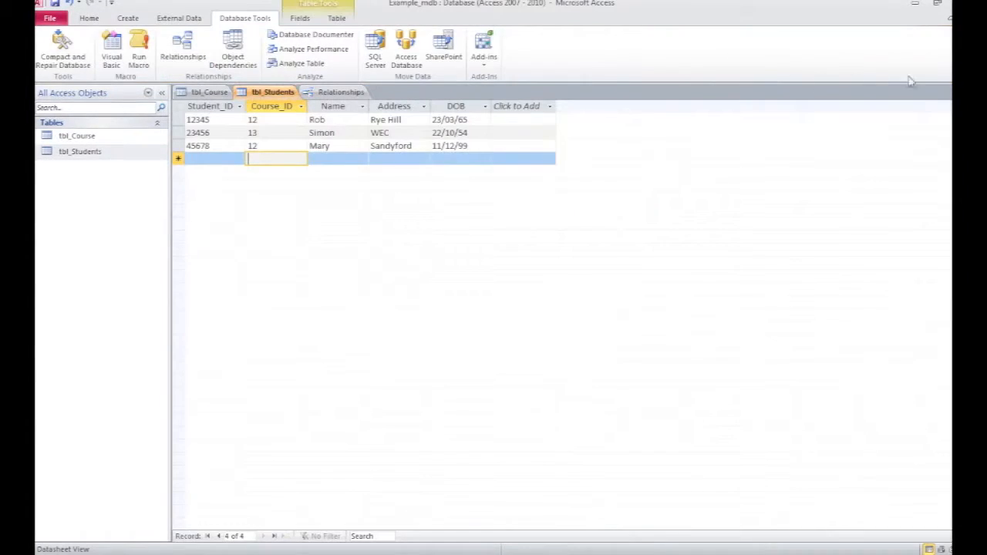
key("ctrl+w")
left_click(206, 93)
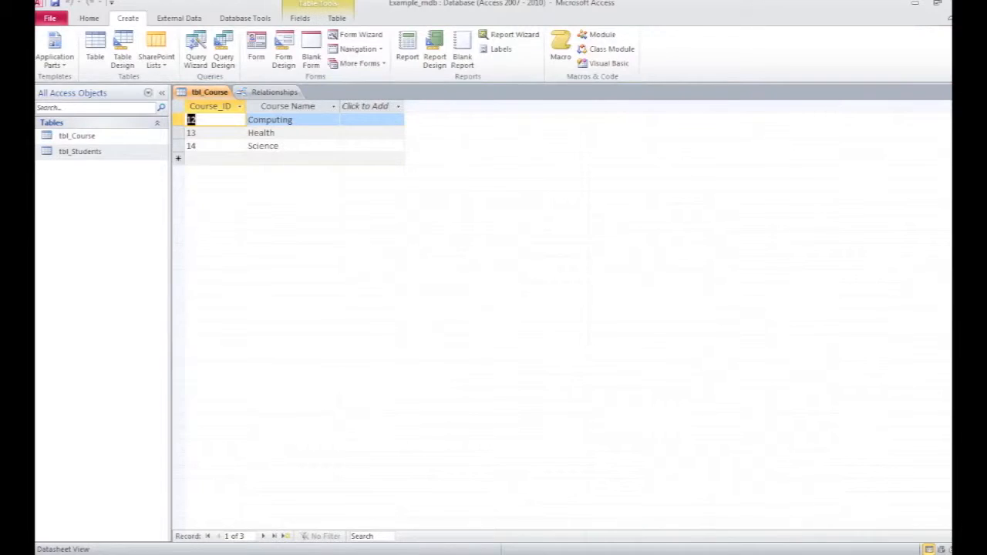
key("ctrl+w")
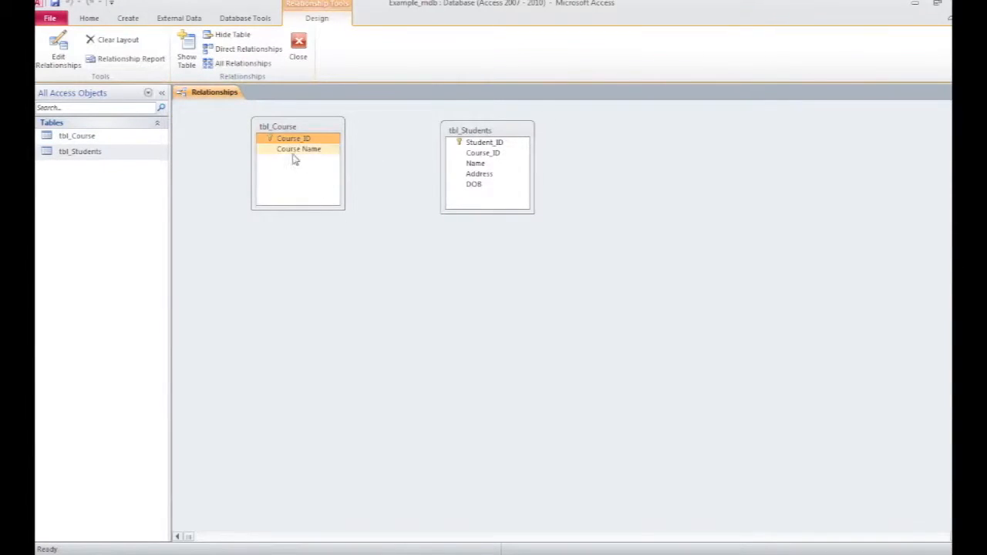
Step: Link tbl_Course's Course_ID to tbl_Students' Course_ID, enforcing referential integrity with cascade update and cascade delete
left_click_drag(294, 140, 487, 155)
left_click(401, 222)
left_click(401, 237)
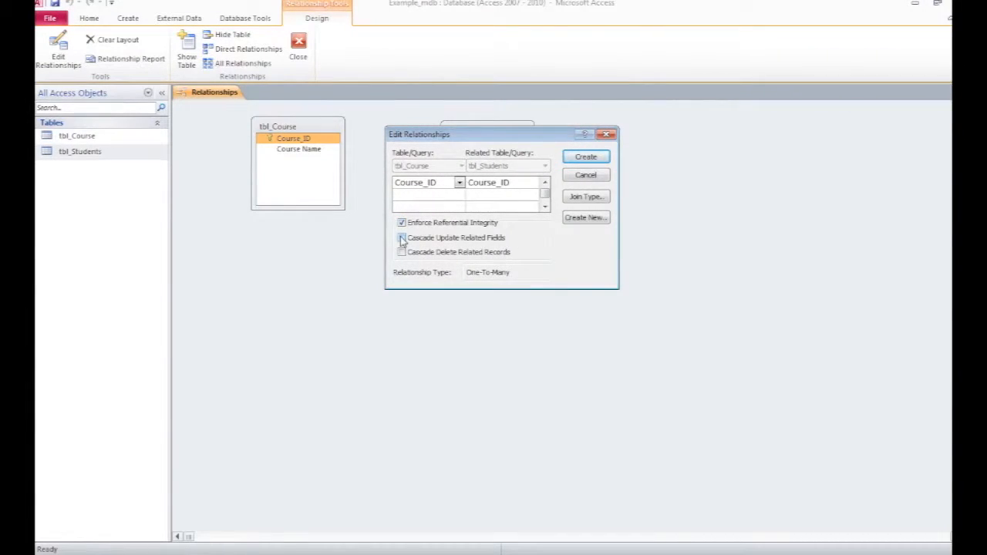
left_click(401, 255)
left_click(586, 157)
Step: Nudge the tbl_Students box upward and close the Relationships window, saving the layout
left_click_drag(483, 133, 482, 123)
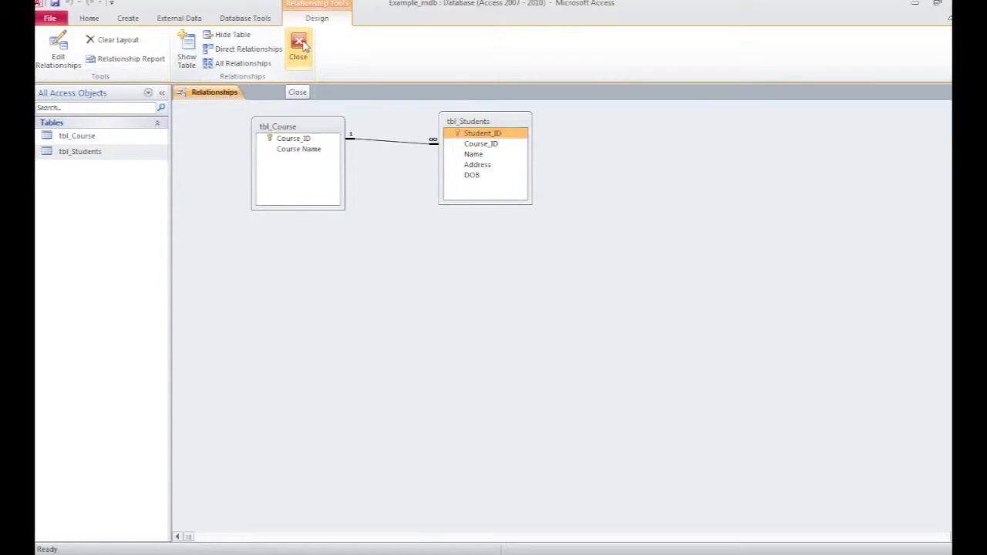
left_click(301, 46)
left_click(457, 315)
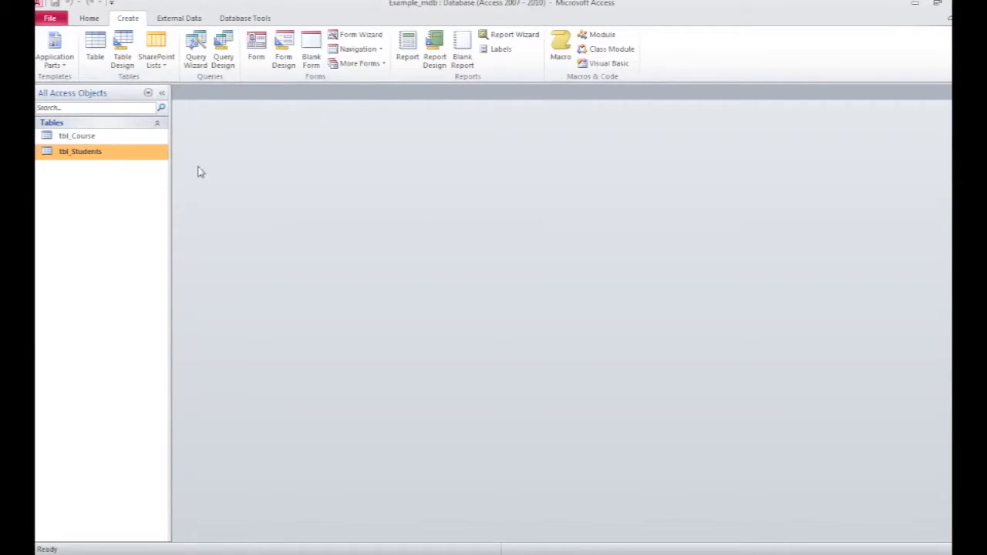
Step: Open both tables, expand each course's linked student records in tbl_Course, and close the tables
double_click(74, 136)
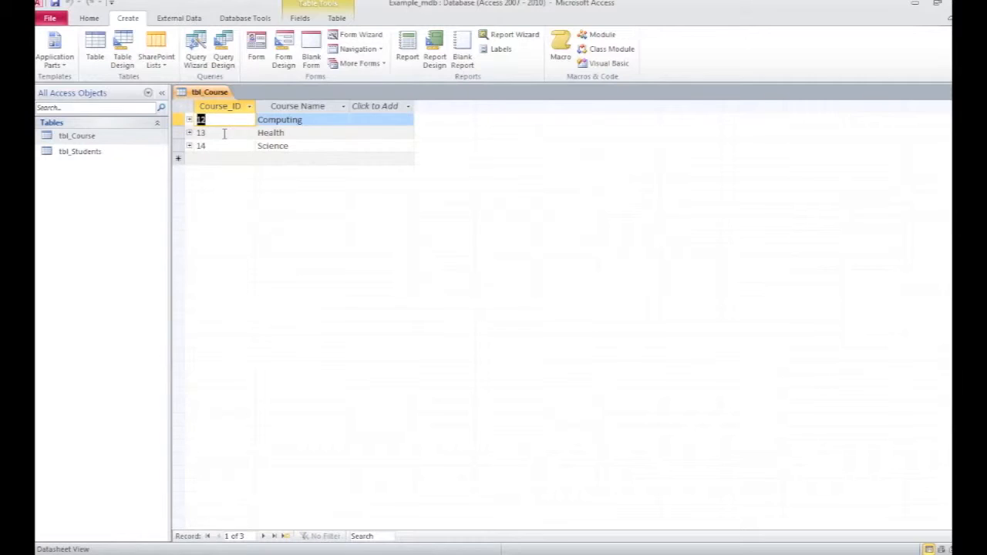
double_click(73, 151)
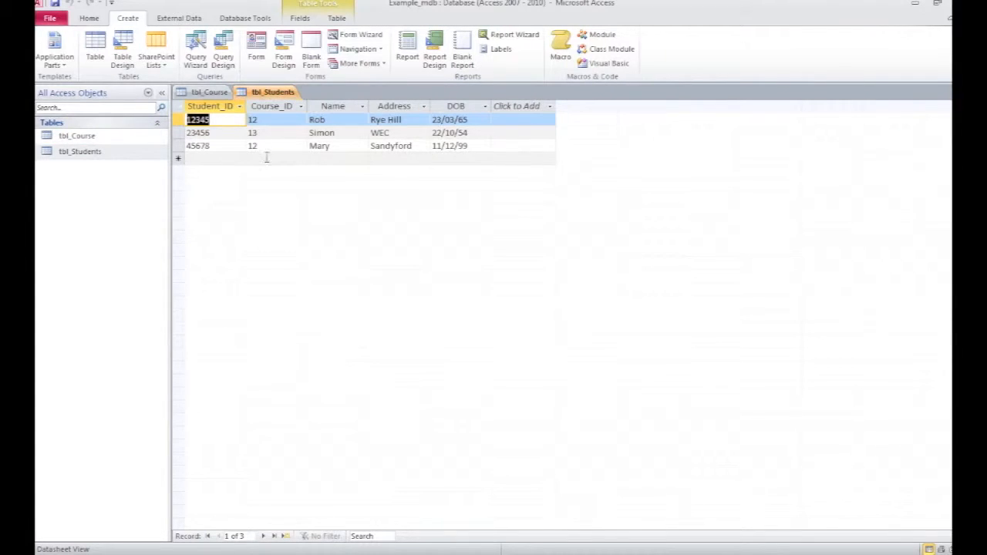
left_click(77, 135)
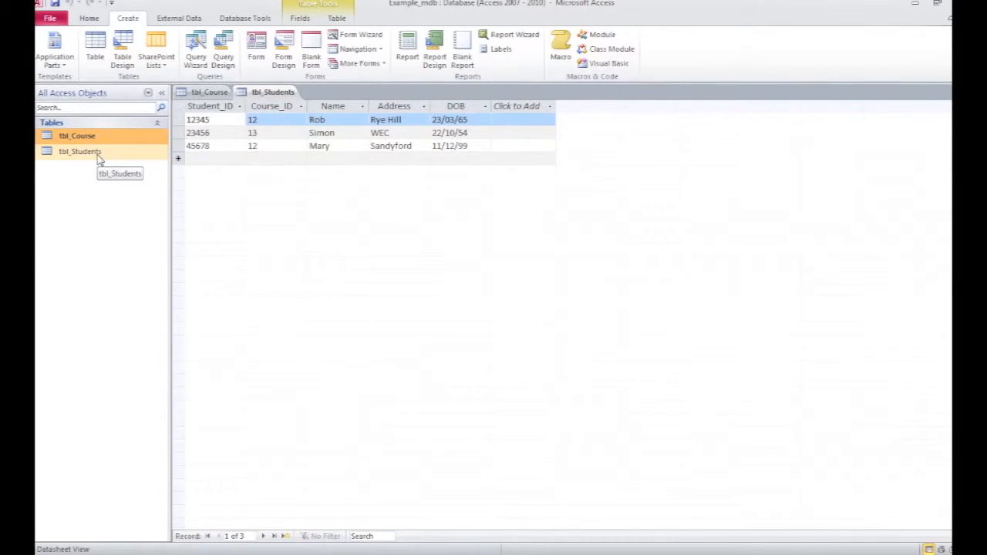
left_click(98, 154)
left_click(207, 94)
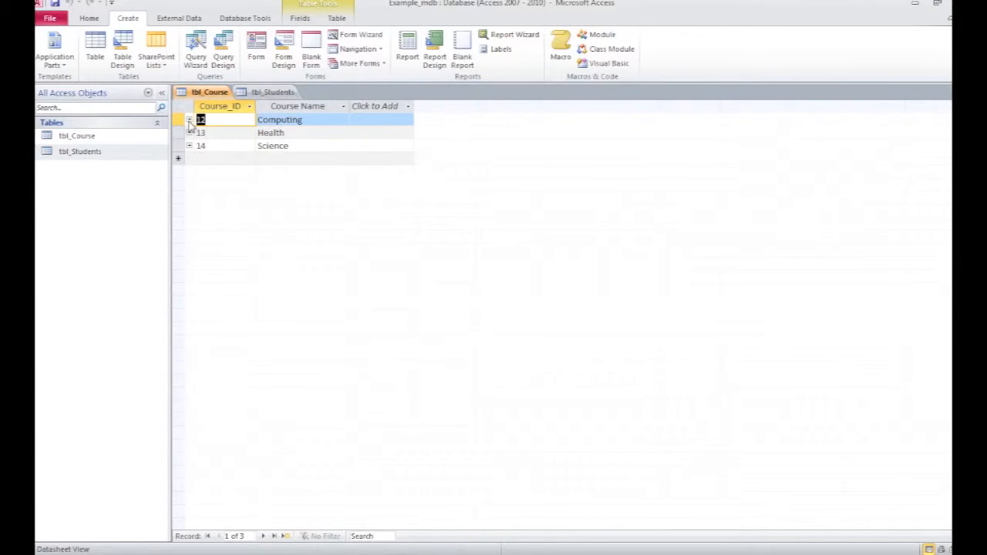
left_click(190, 121)
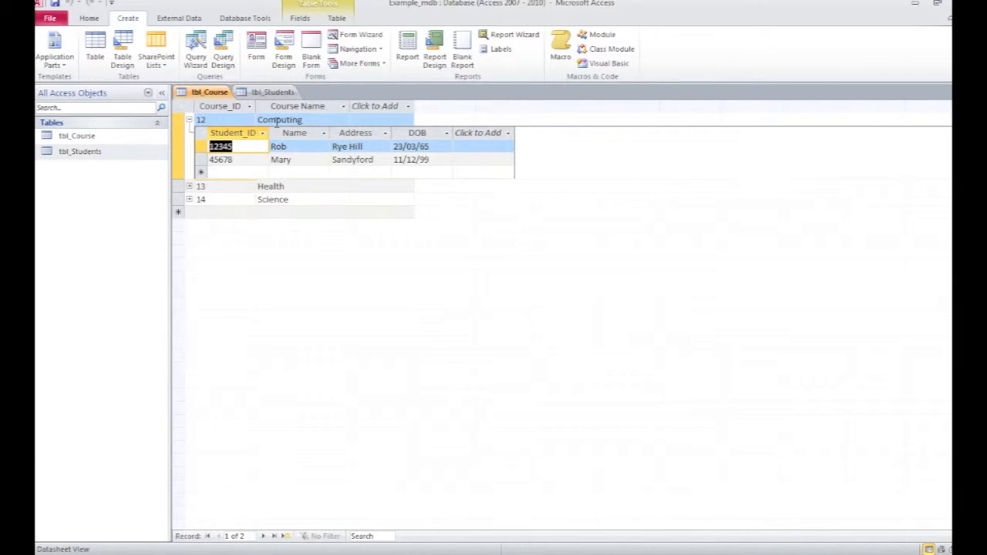
left_click(190, 186)
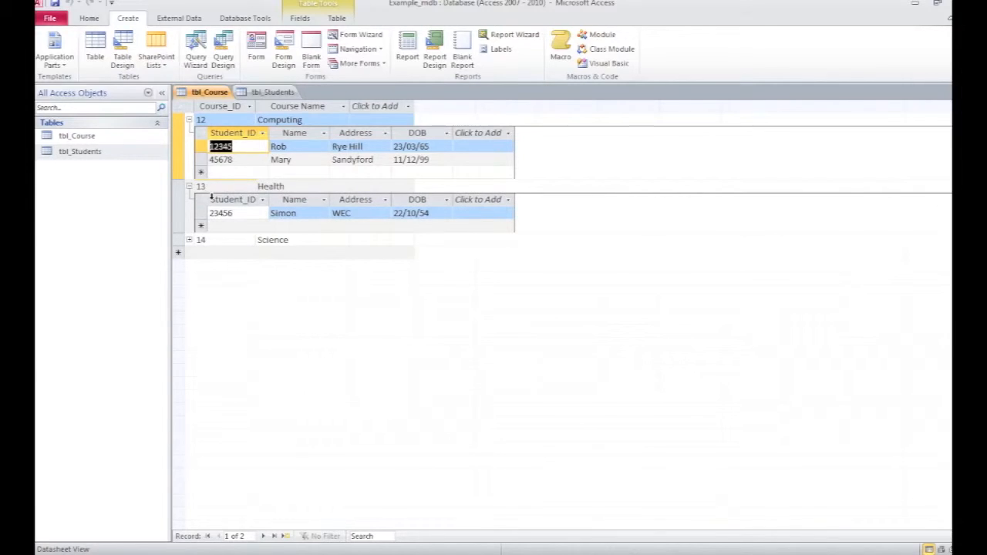
left_click(190, 240)
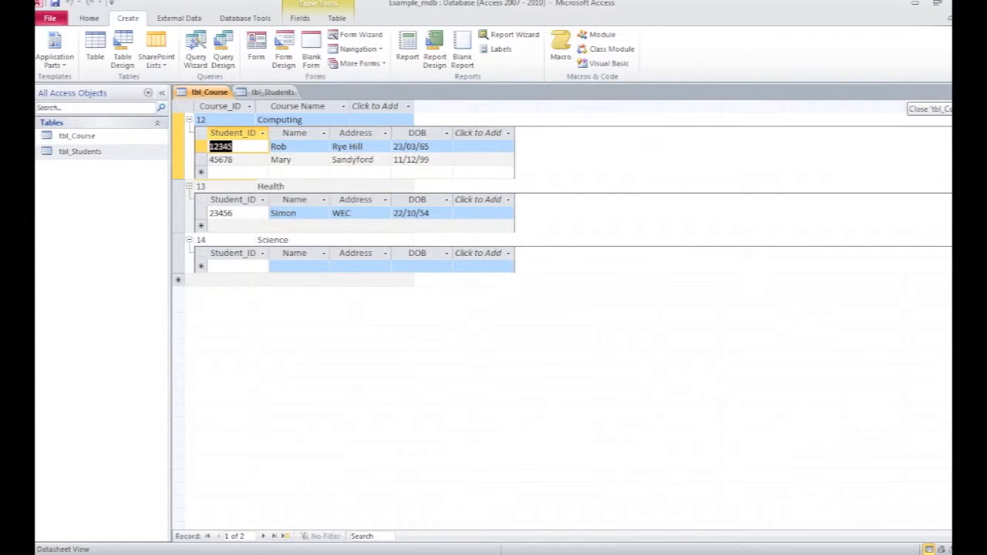
left_click(947, 92)
left_click(947, 92)
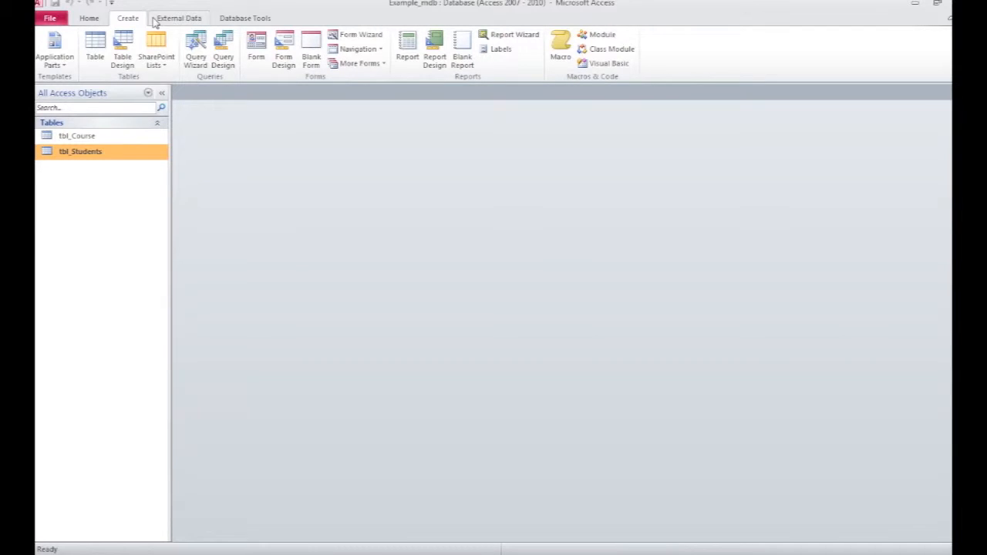
Step: Reopen both tables, expand course 12's linked students, and close the tables again
double_click(83, 153)
left_click(91, 139)
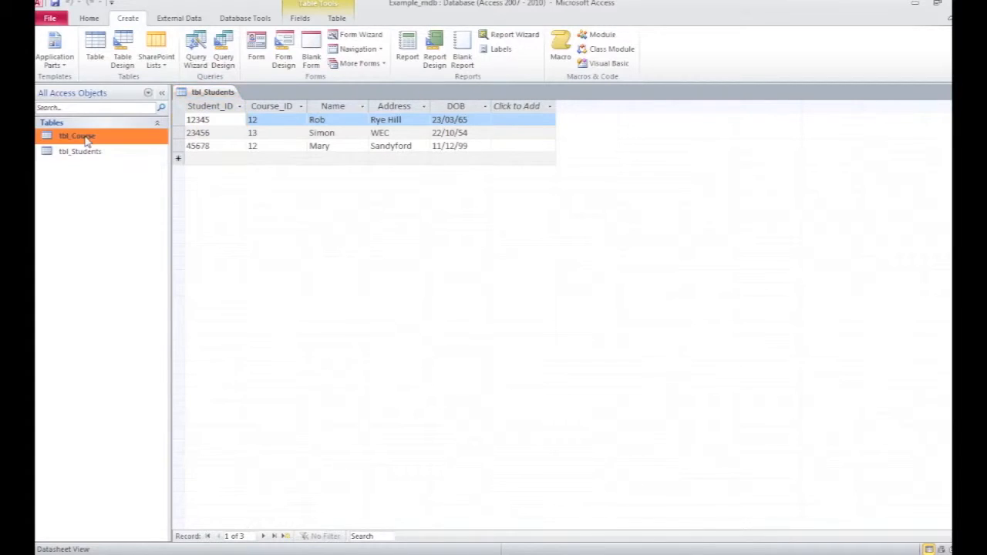
double_click(77, 136)
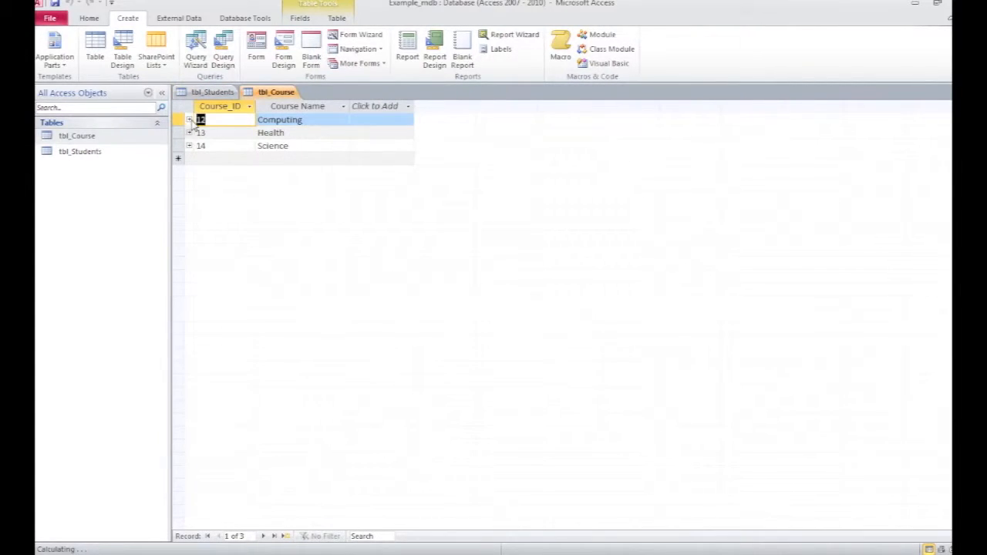
left_click(189, 120)
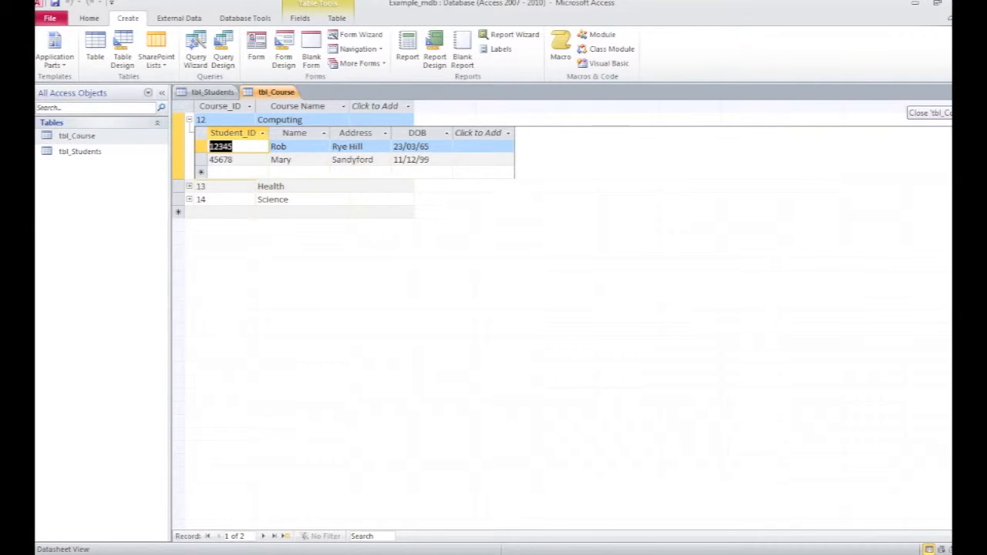
left_click(944, 93)
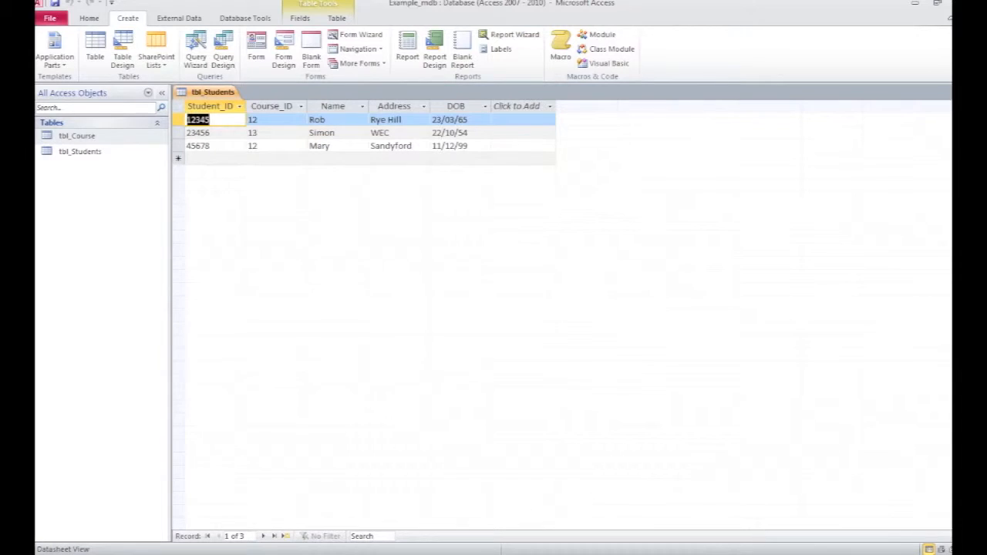
left_click(944, 93)
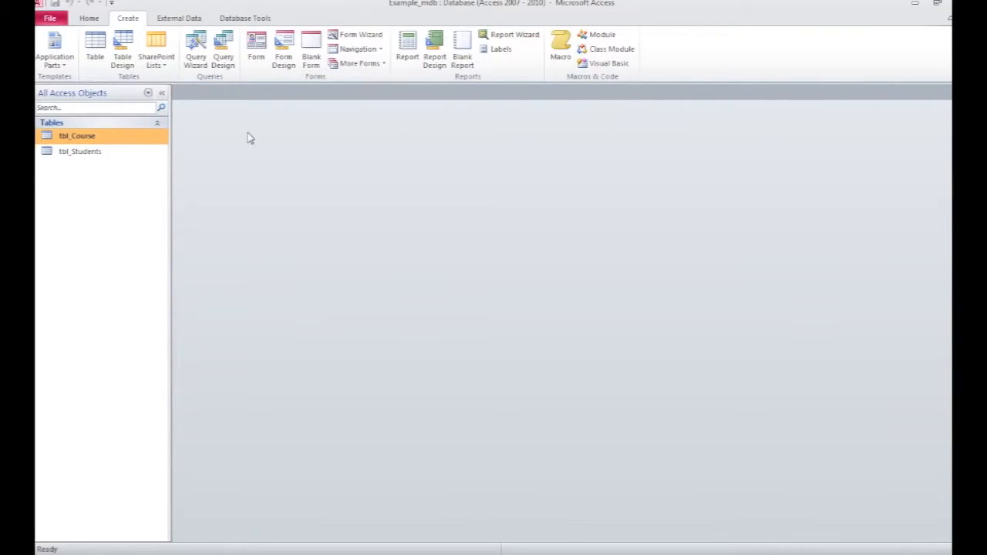
Step: Start the Simple Query Wizard and add all fields from tbl_Course and tbl_Students
left_click(198, 49)
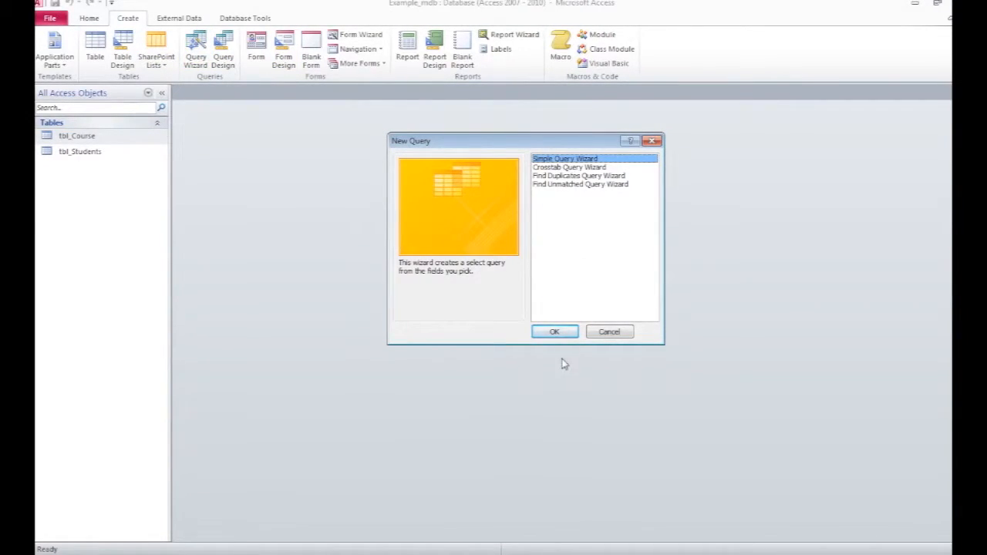
left_click(556, 332)
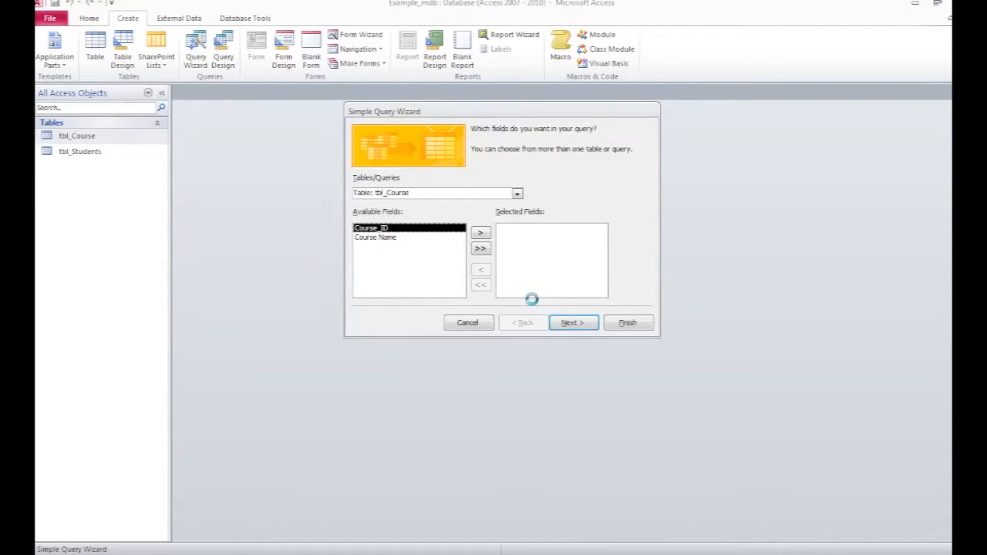
left_click(518, 194)
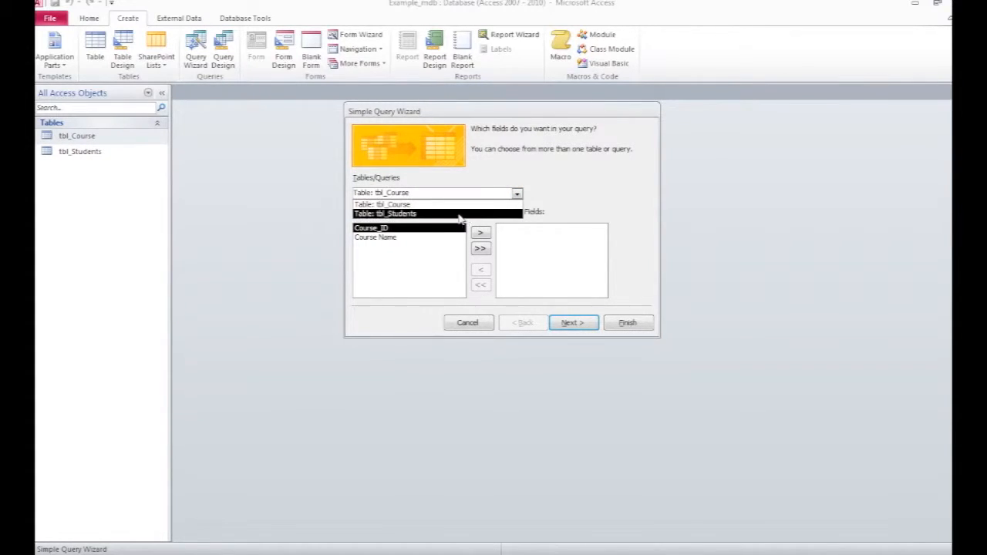
left_click(390, 205)
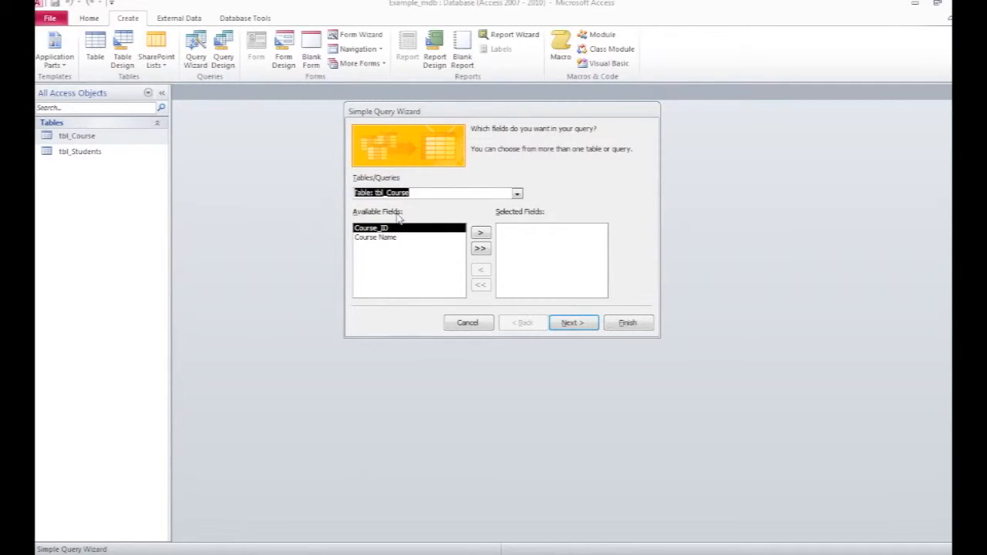
left_click(480, 248)
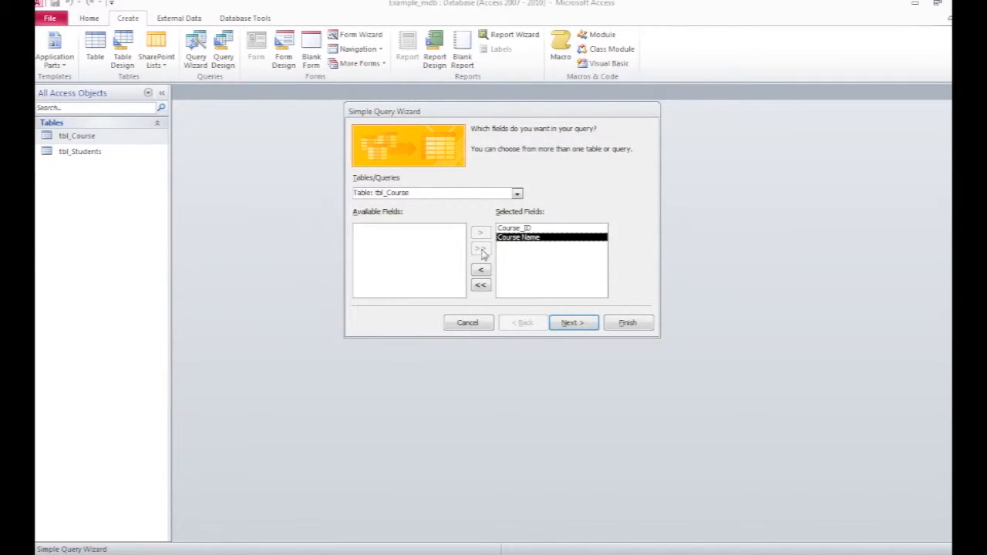
left_click(517, 193)
left_click(397, 213)
left_click(479, 250)
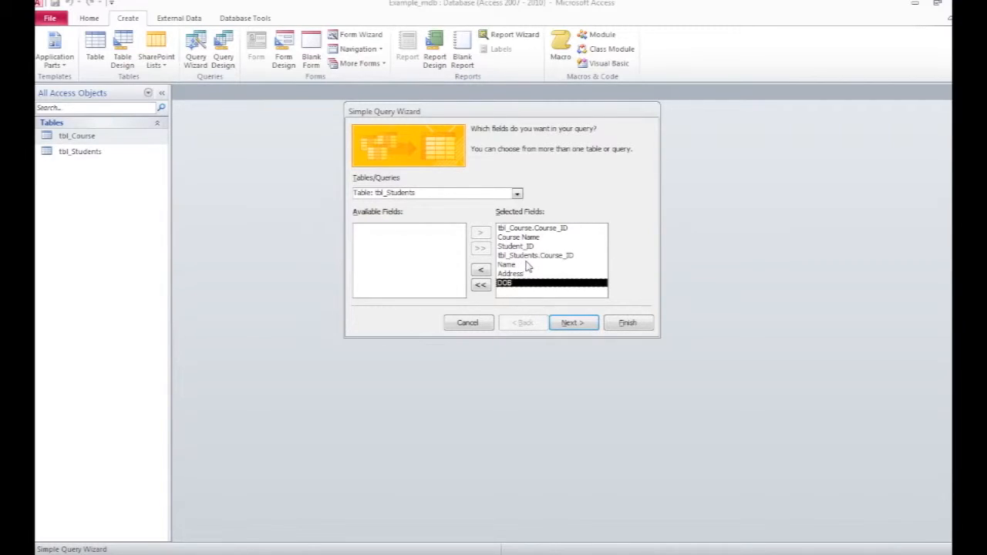
left_click(580, 326)
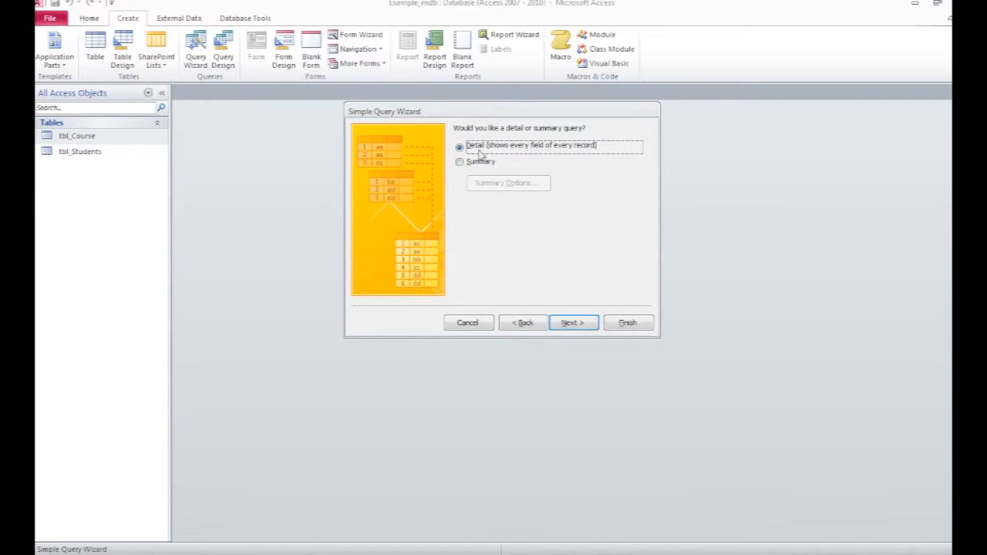
Step: Keep the detail query, title it qry_Course, and finish the wizard
left_click(574, 324)
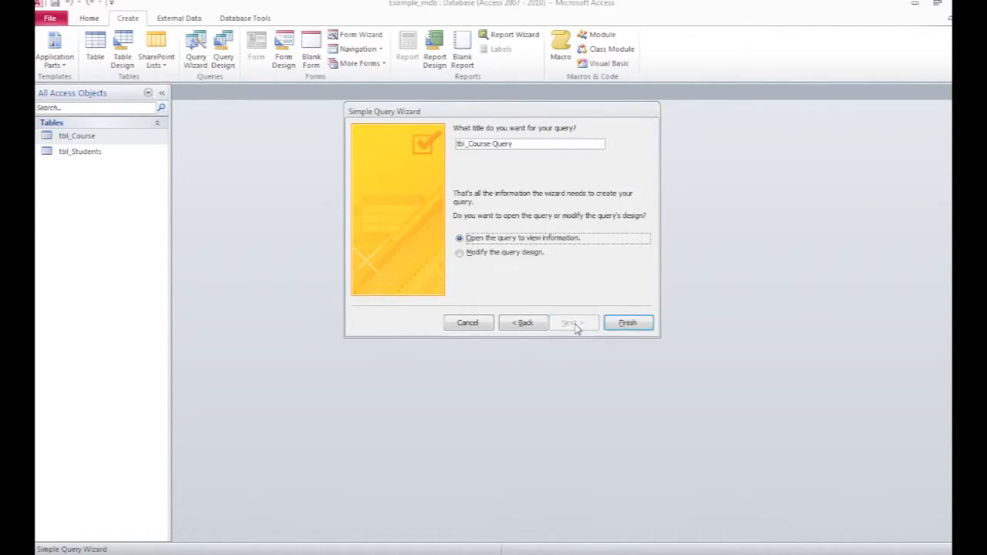
left_click(469, 144)
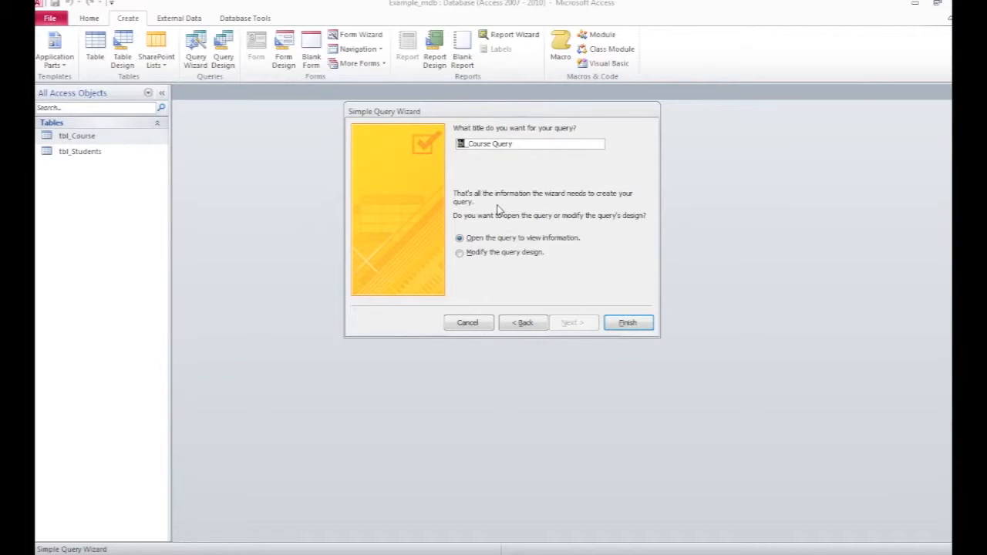
type("qry_")
key("shift+End")
key("Delete")
left_click(625, 323)
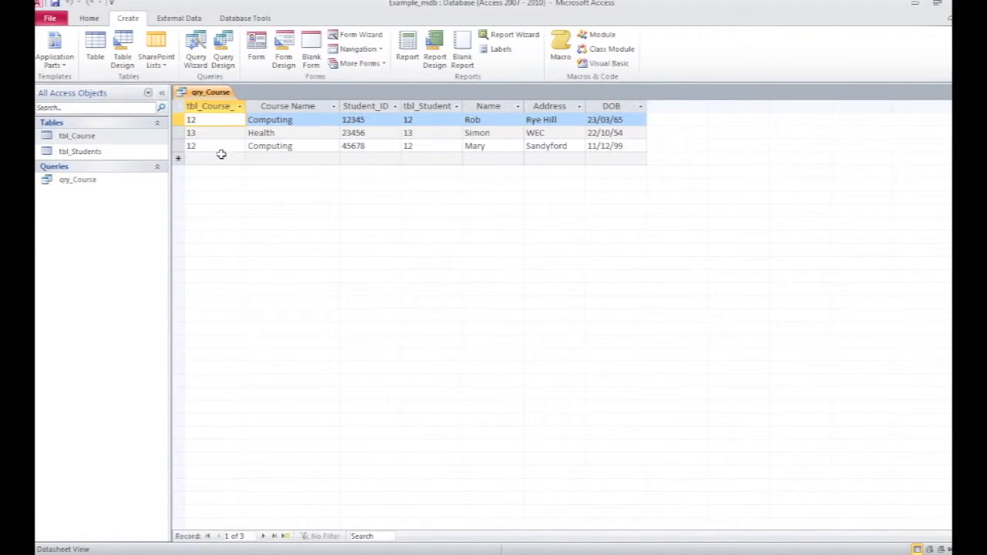
Step: Open qry_Course in design view and delete the tbl_Course Course_ID column from the query grid
left_click(88, 20)
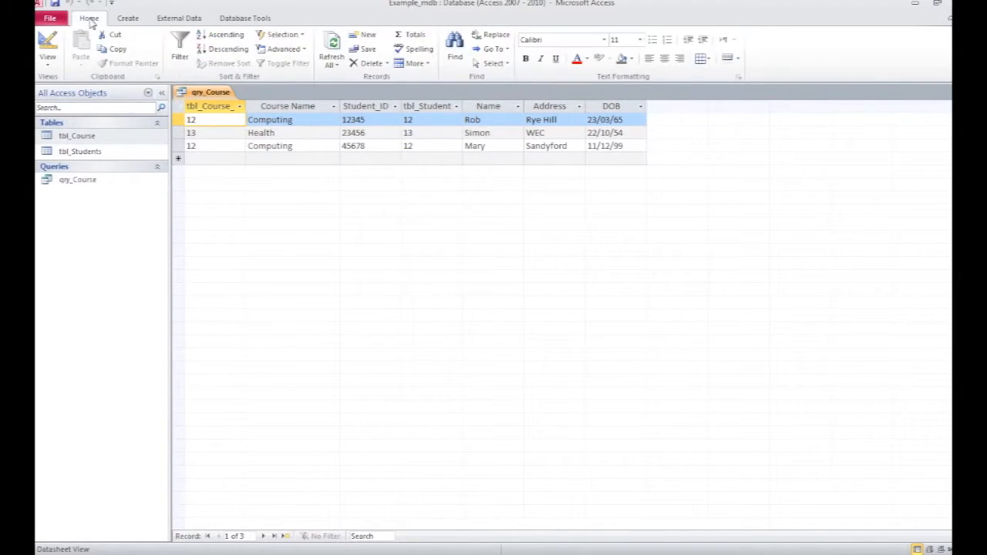
left_click(45, 42)
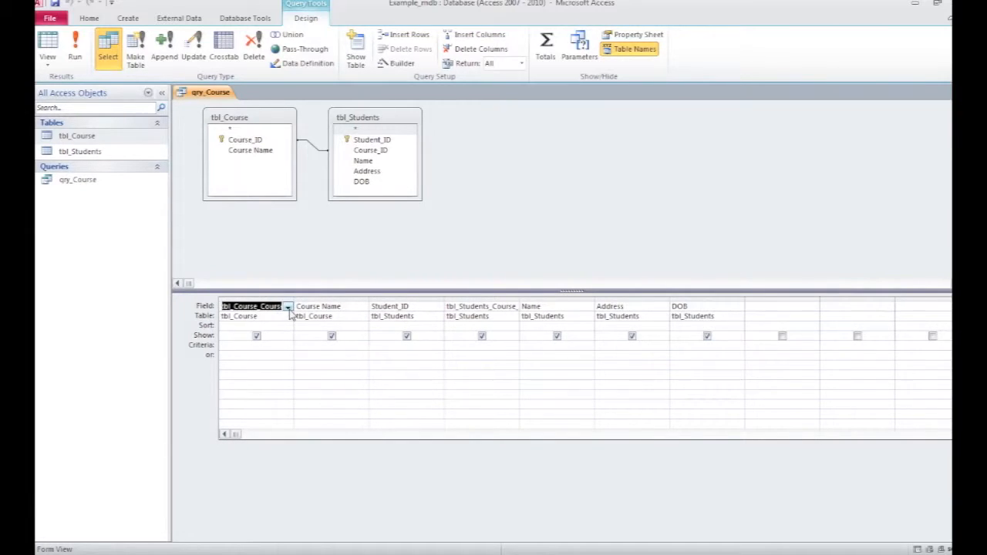
left_click(264, 296)
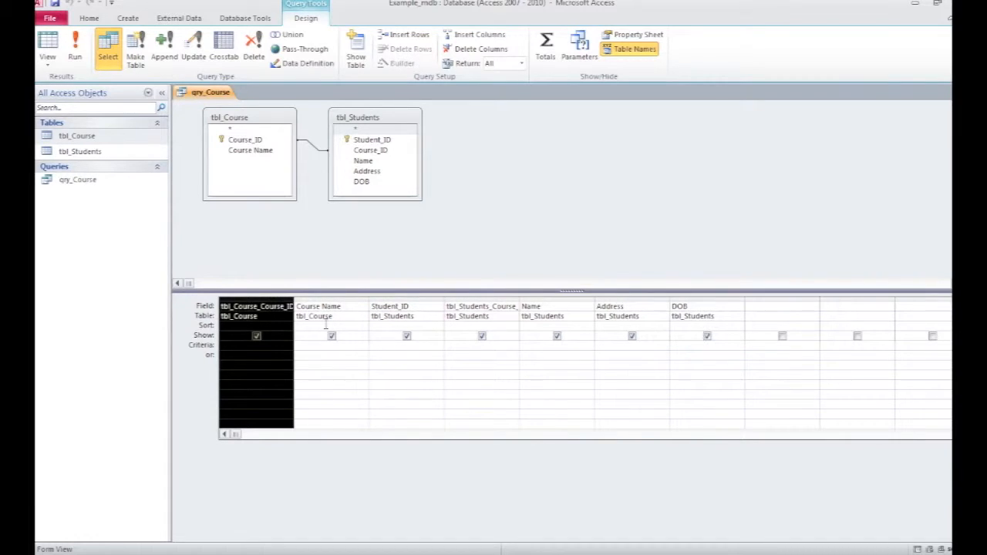
key("Delete")
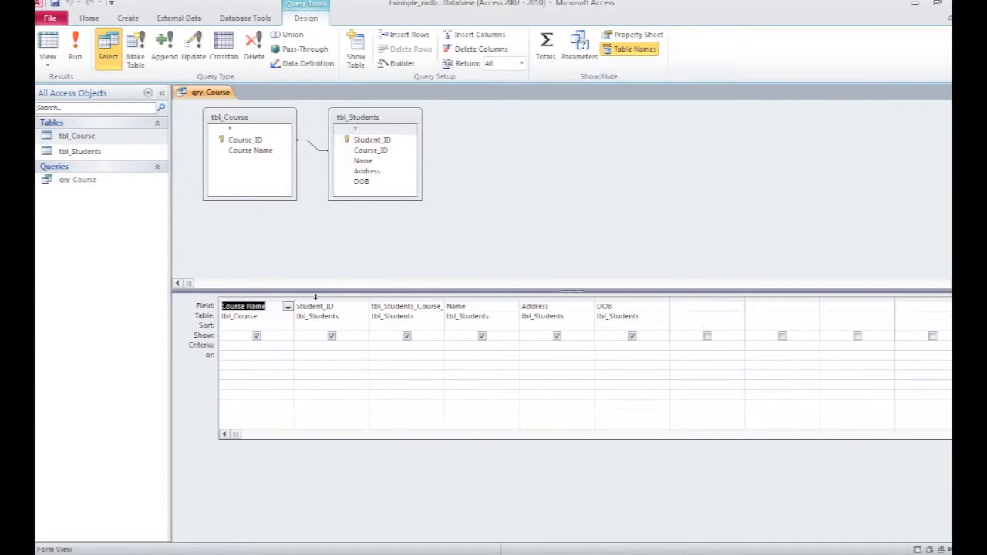
Step: Move the Student_ID column to the first position in the query grid
left_click(315, 297)
left_click_drag(331, 301, 233, 311)
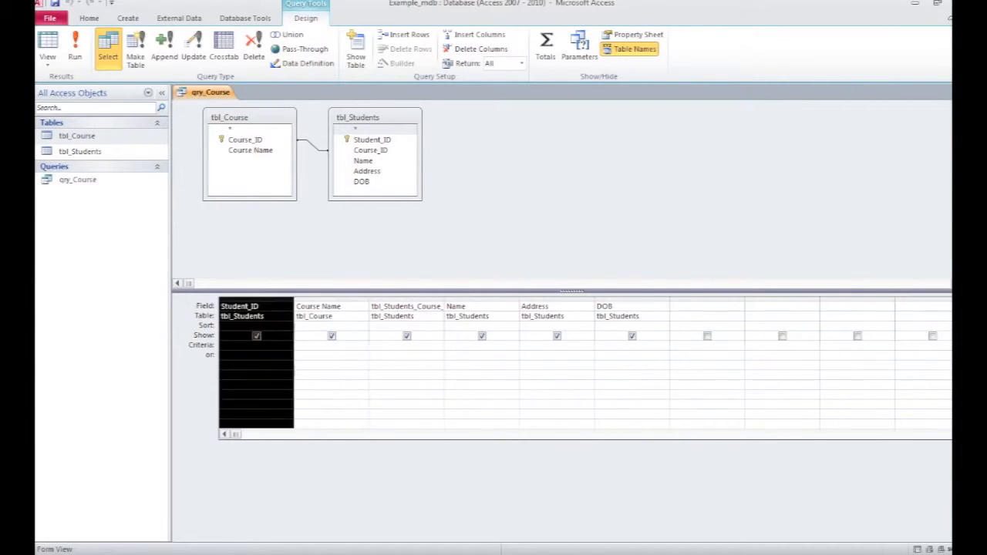
left_click(323, 354)
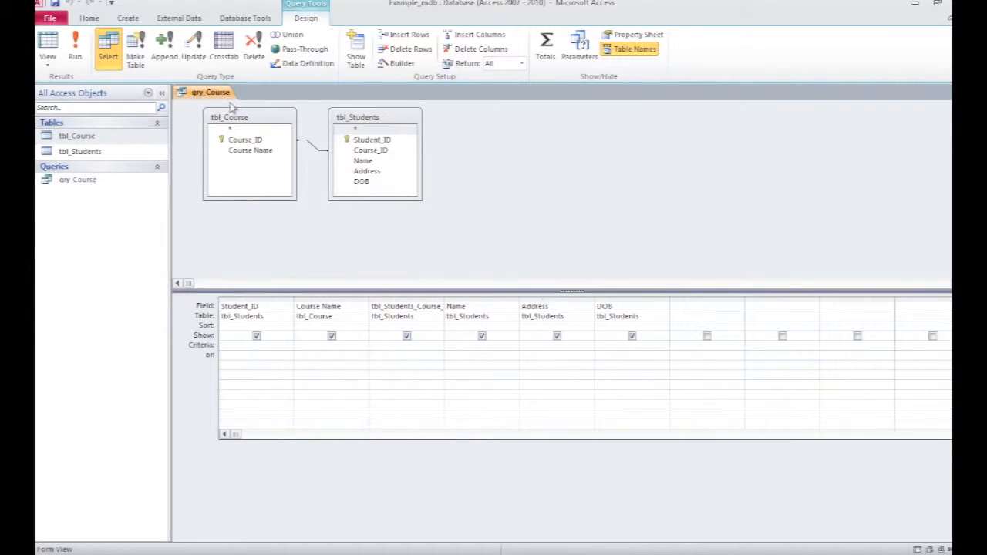
Step: Preview the query results and inspect the tbl_Students_Course_ID column's filter options
left_click(75, 50)
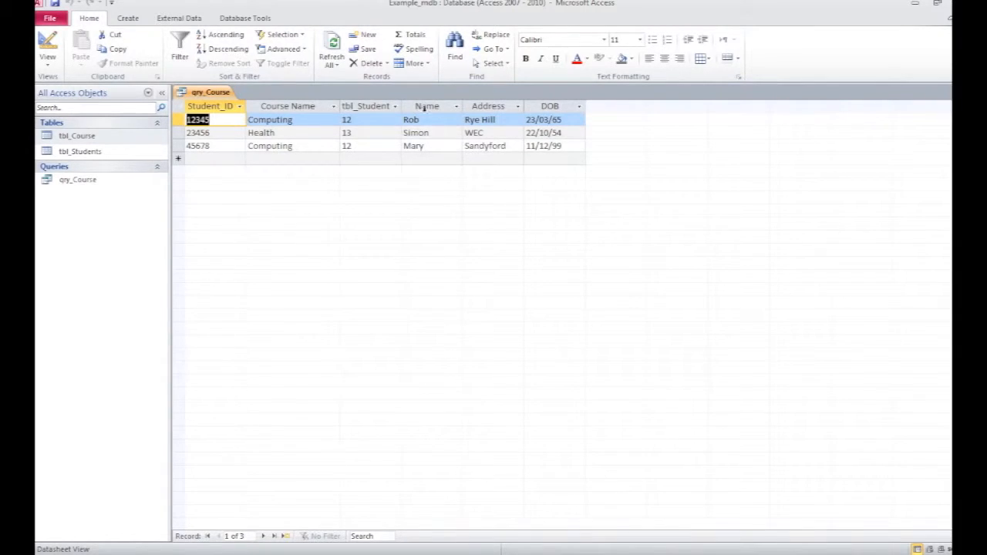
left_click(395, 108)
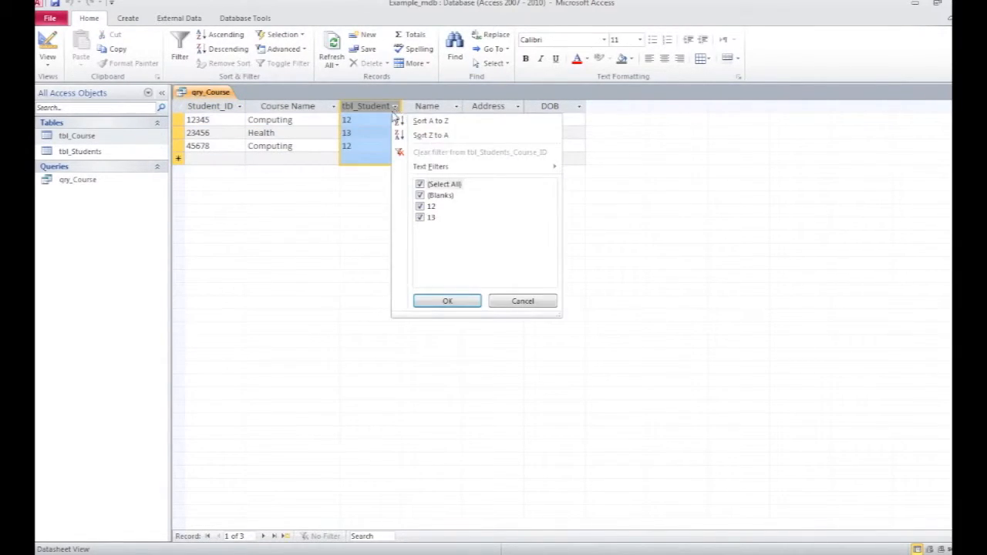
left_click(518, 302)
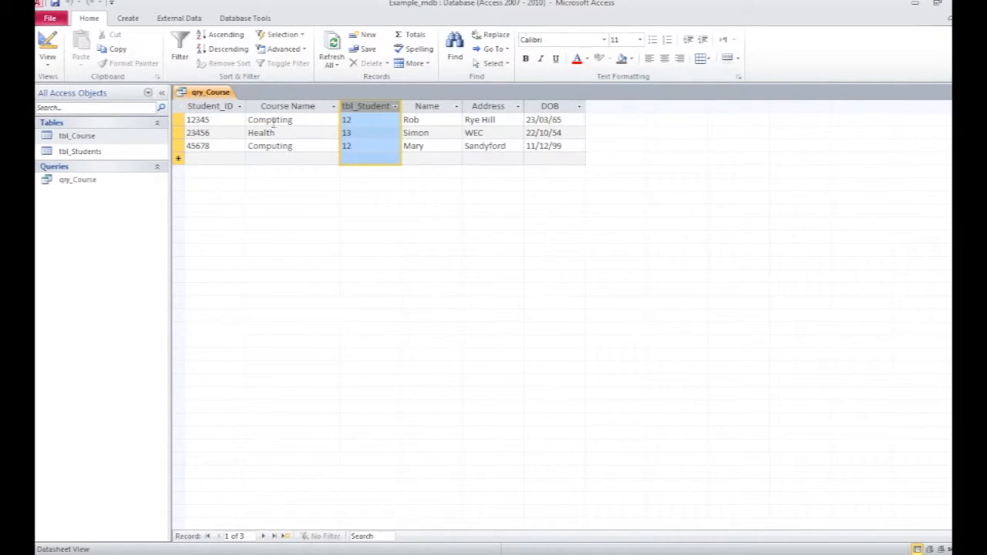
Step: Delete the tbl_Students_Course_ID column from the query grid and preview the results
left_click(46, 49)
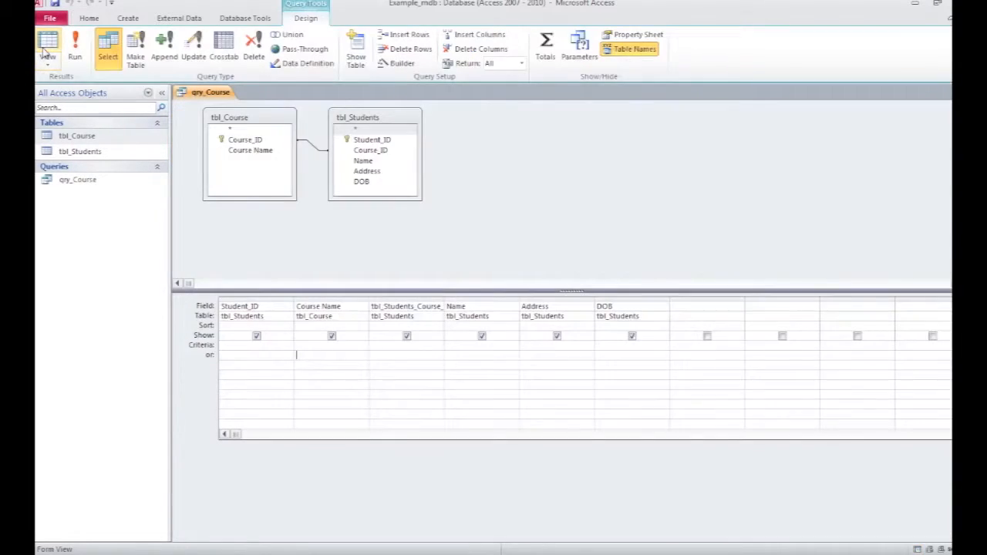
left_click(403, 299)
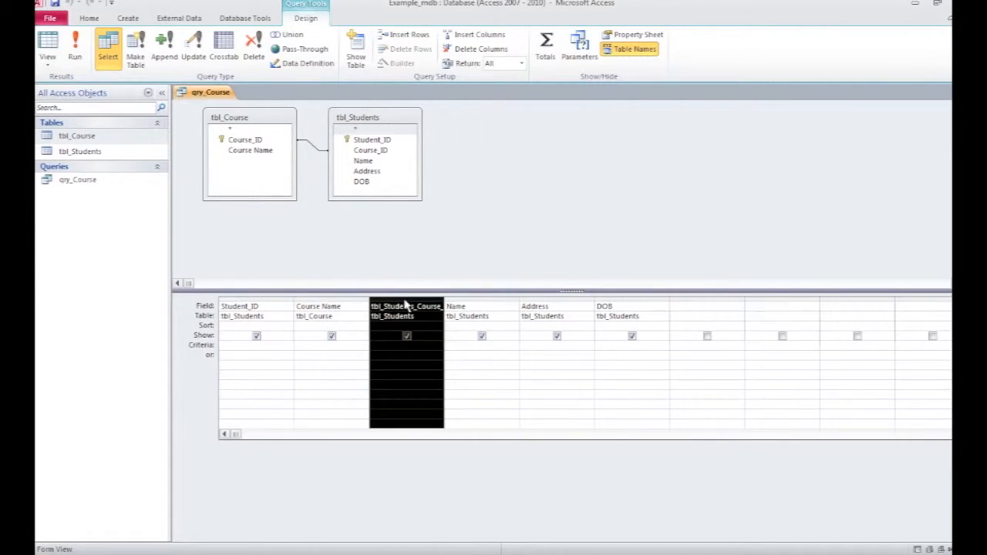
left_click_drag(444, 300, 487, 298)
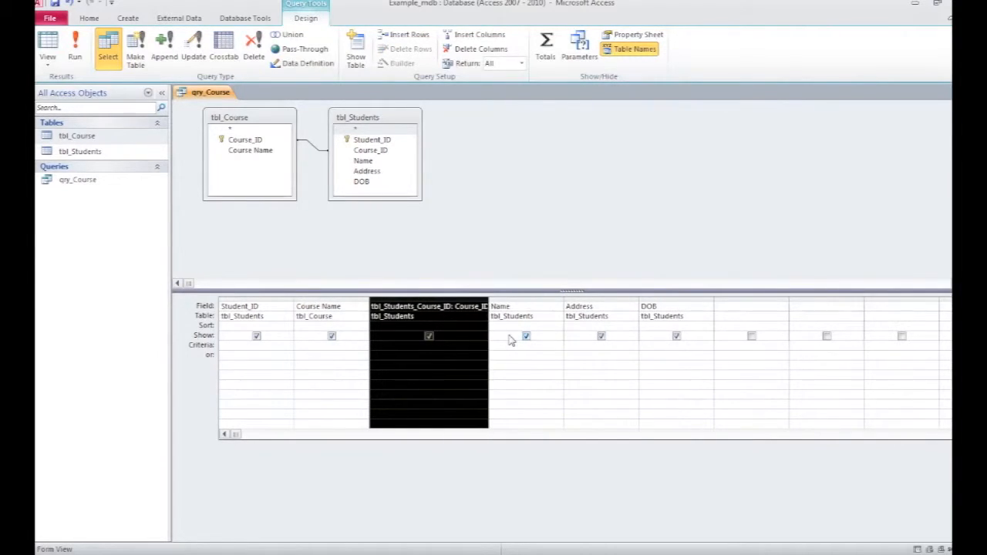
key("Delete")
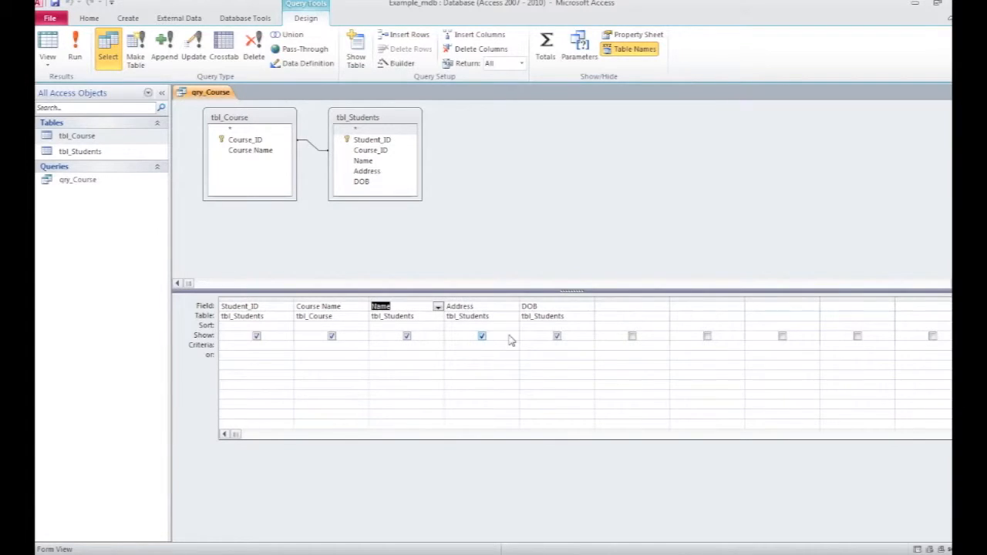
left_click(48, 48)
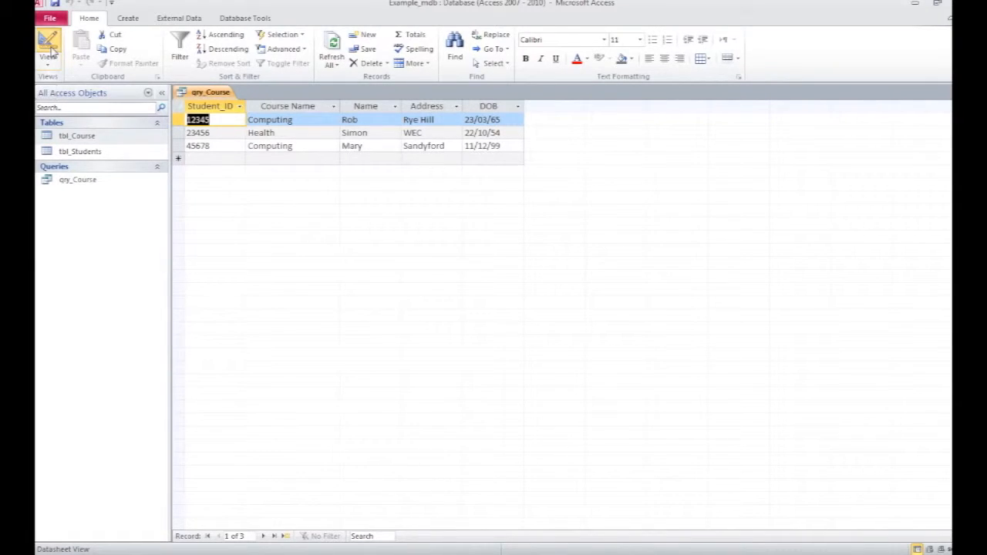
Step: Set the Course Name criteria to "Computing" and run the query
left_click(51, 51)
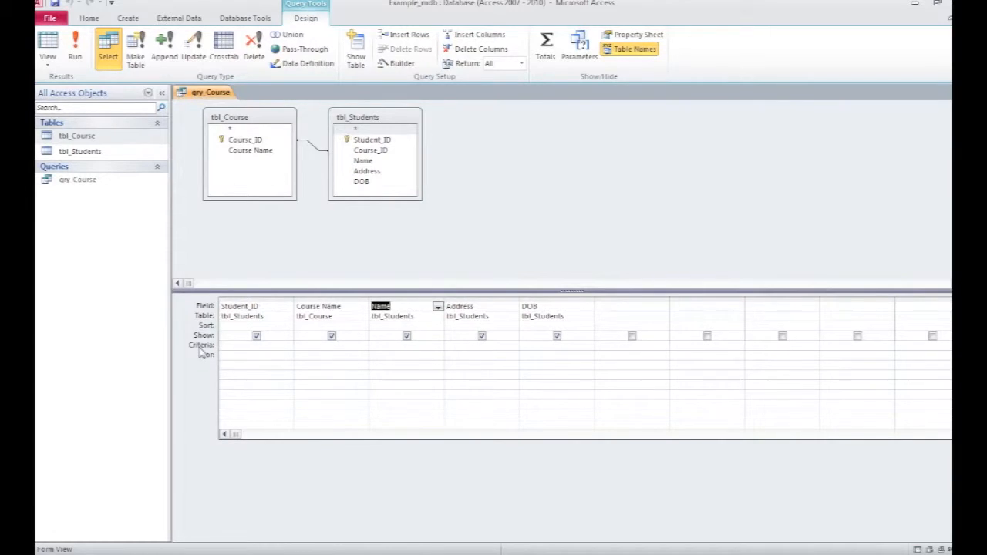
left_click(313, 346)
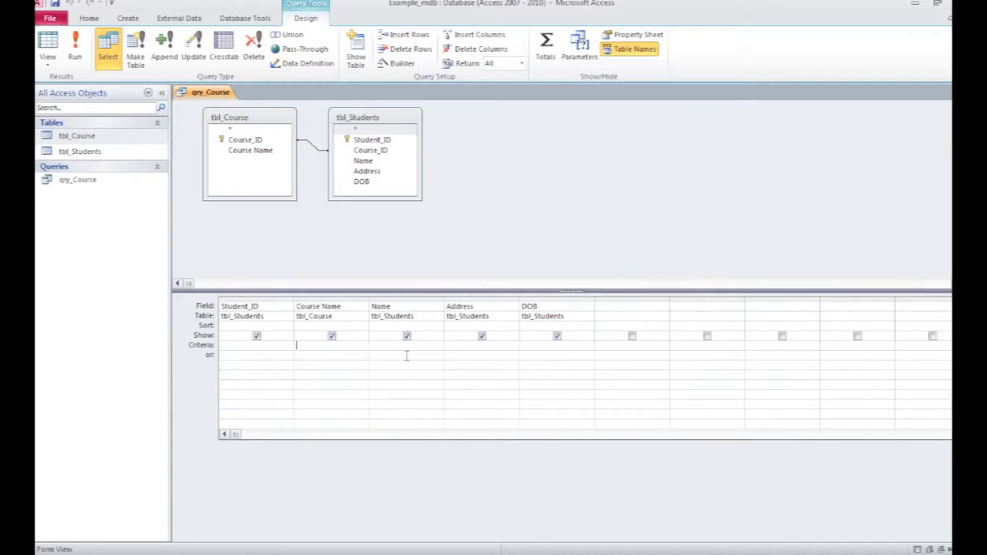
type("omp")
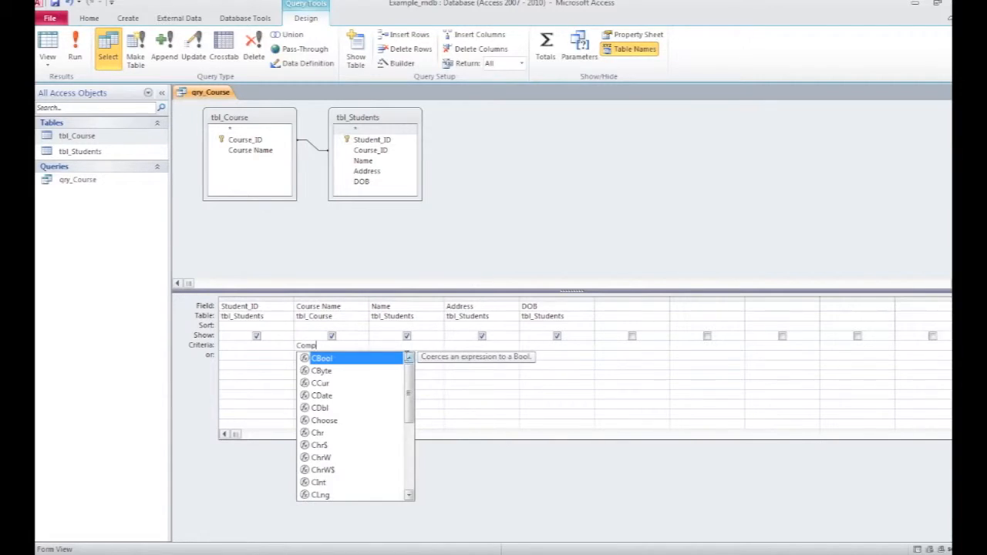
type("uting")
left_click(350, 375)
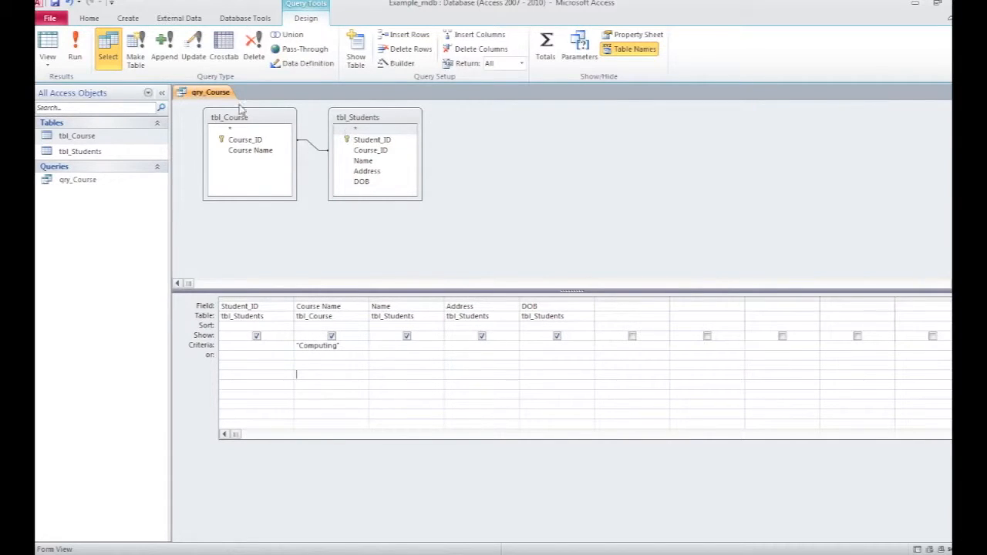
left_click(75, 48)
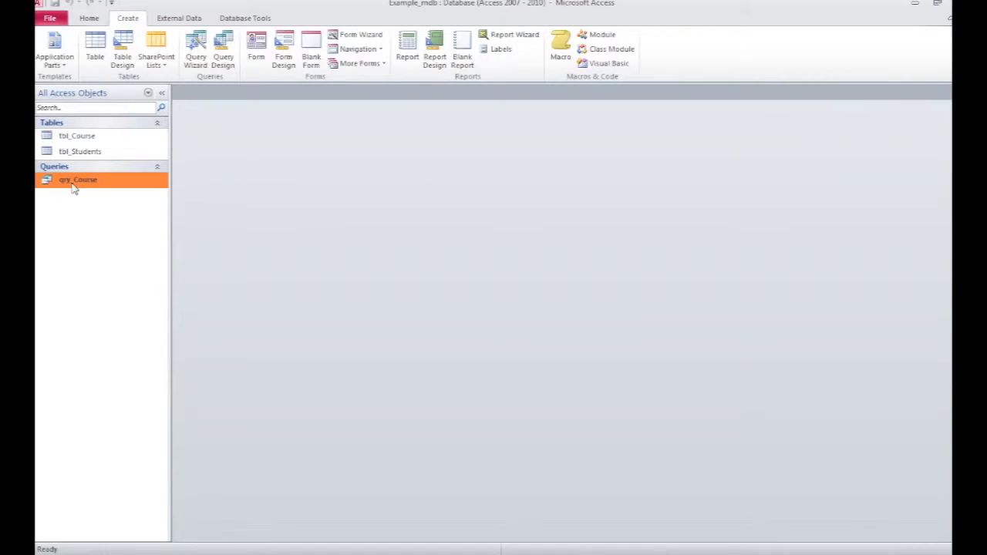
Step: Rename the query to qry_Course_Computing
right_click(74, 182)
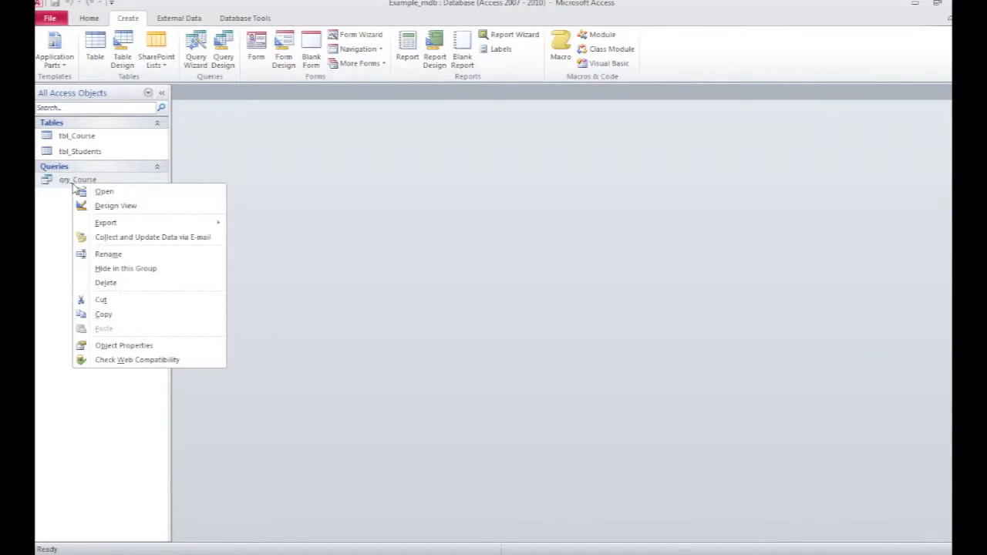
left_click(112, 253)
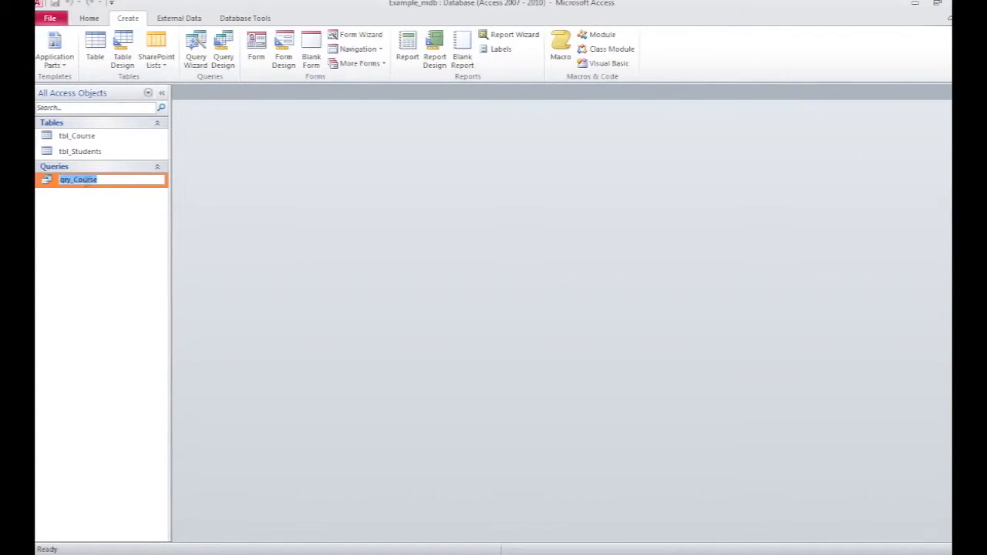
key("Return")
type("_Computing")
key("Return")
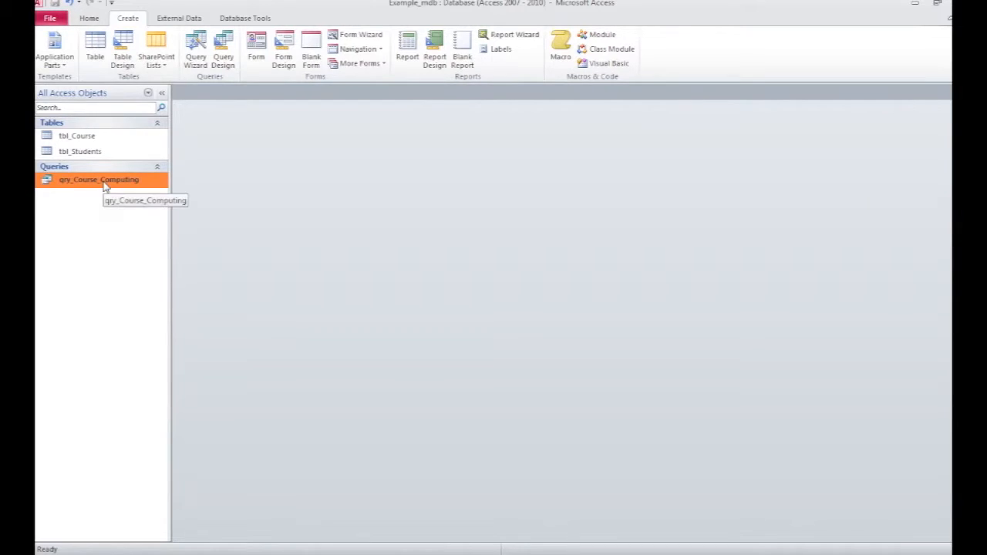
Step: Open qry_Course_Computing to review its results, then close it
double_click(104, 186)
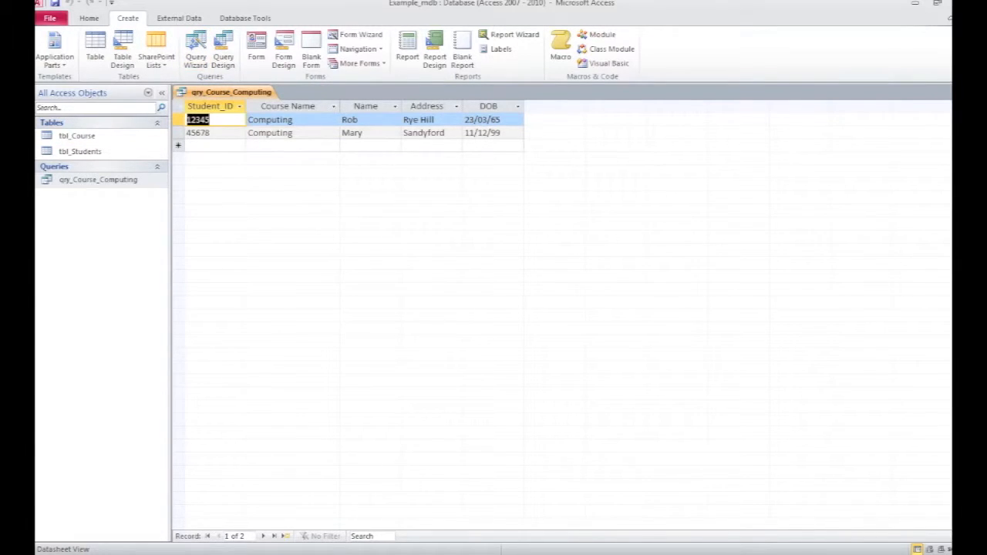
key("ctrl+w")
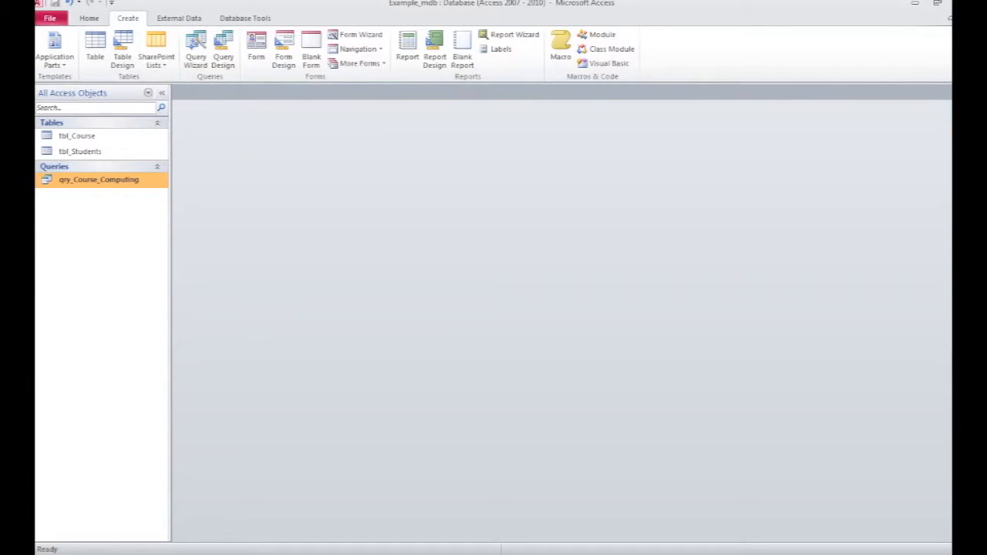